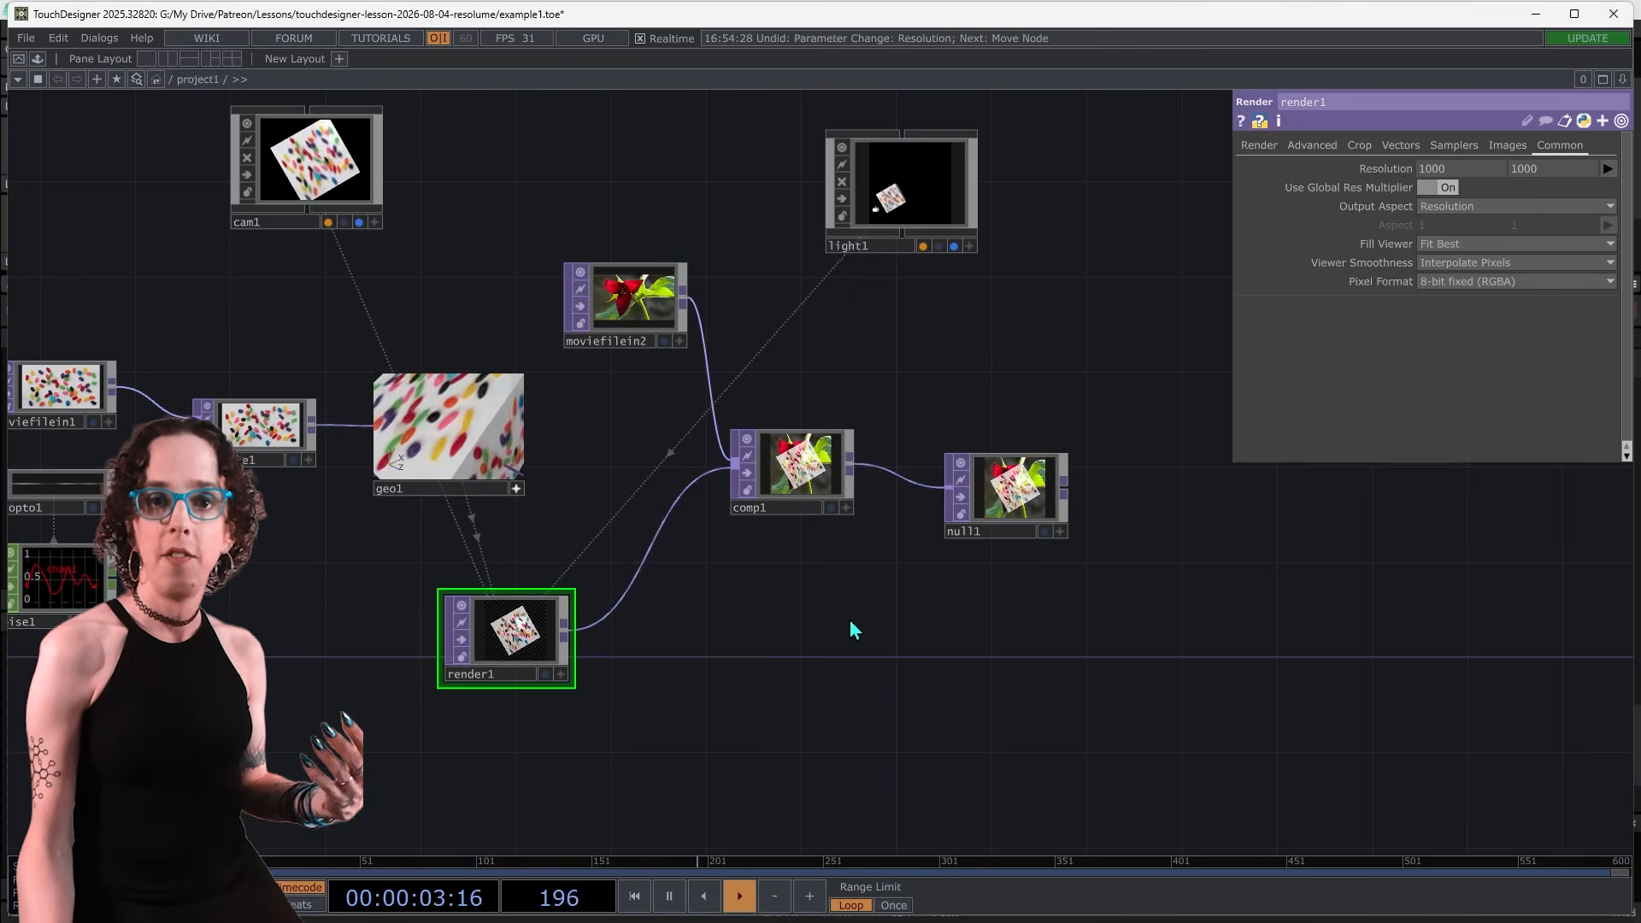
Set render1's output resolution to the 1920 x 1080 preset
left_click(1006, 508)
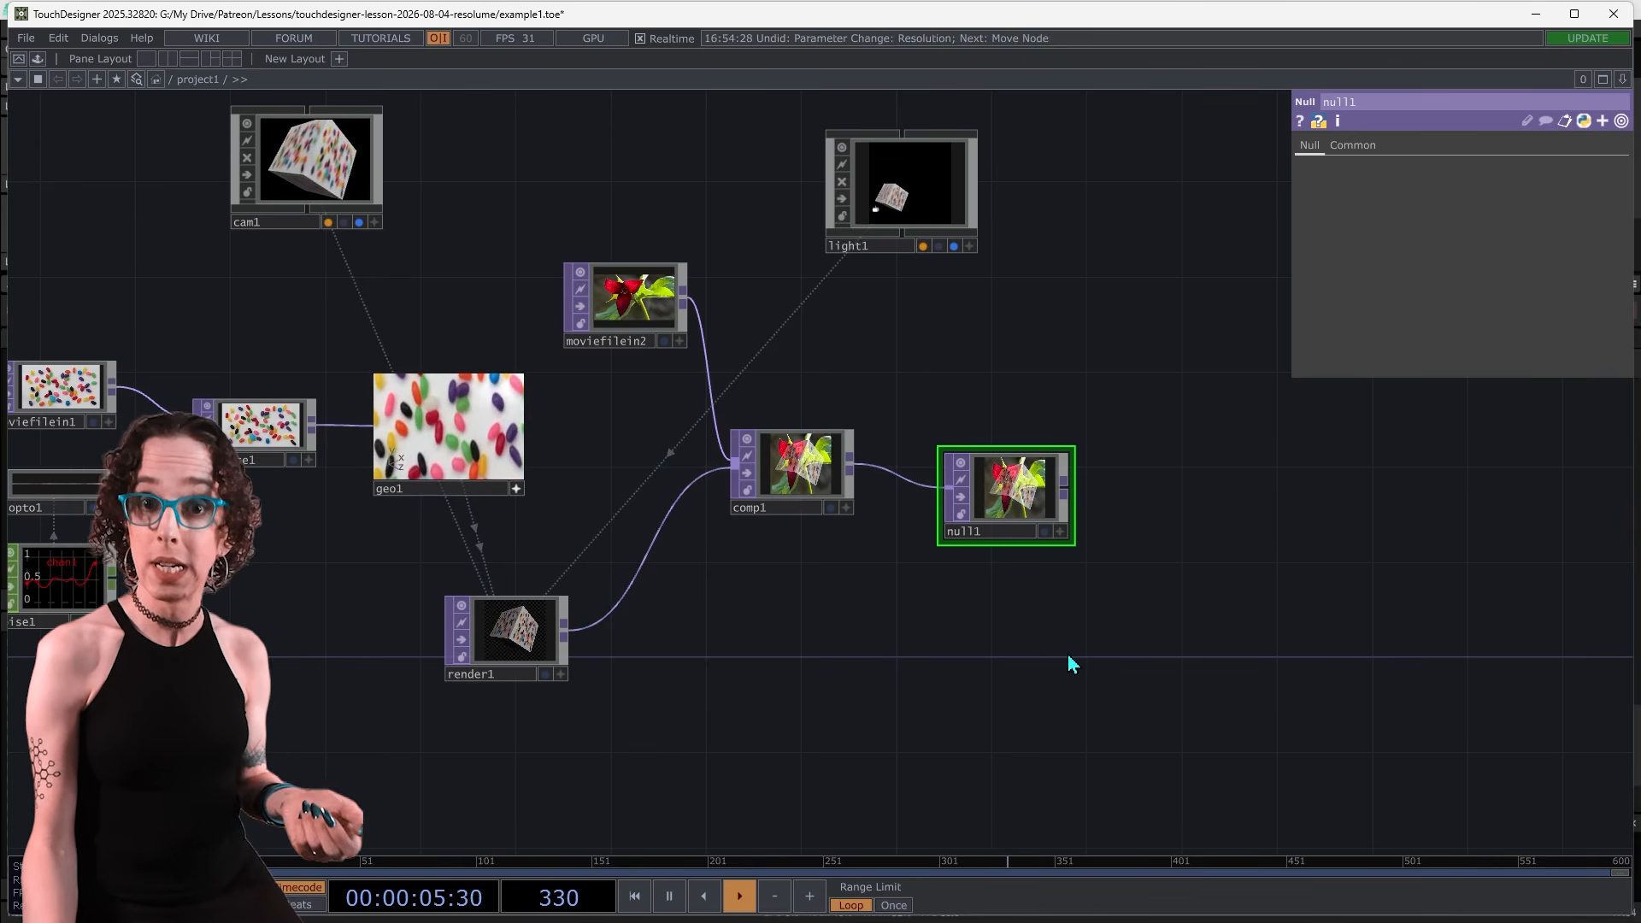
left_click(551, 647)
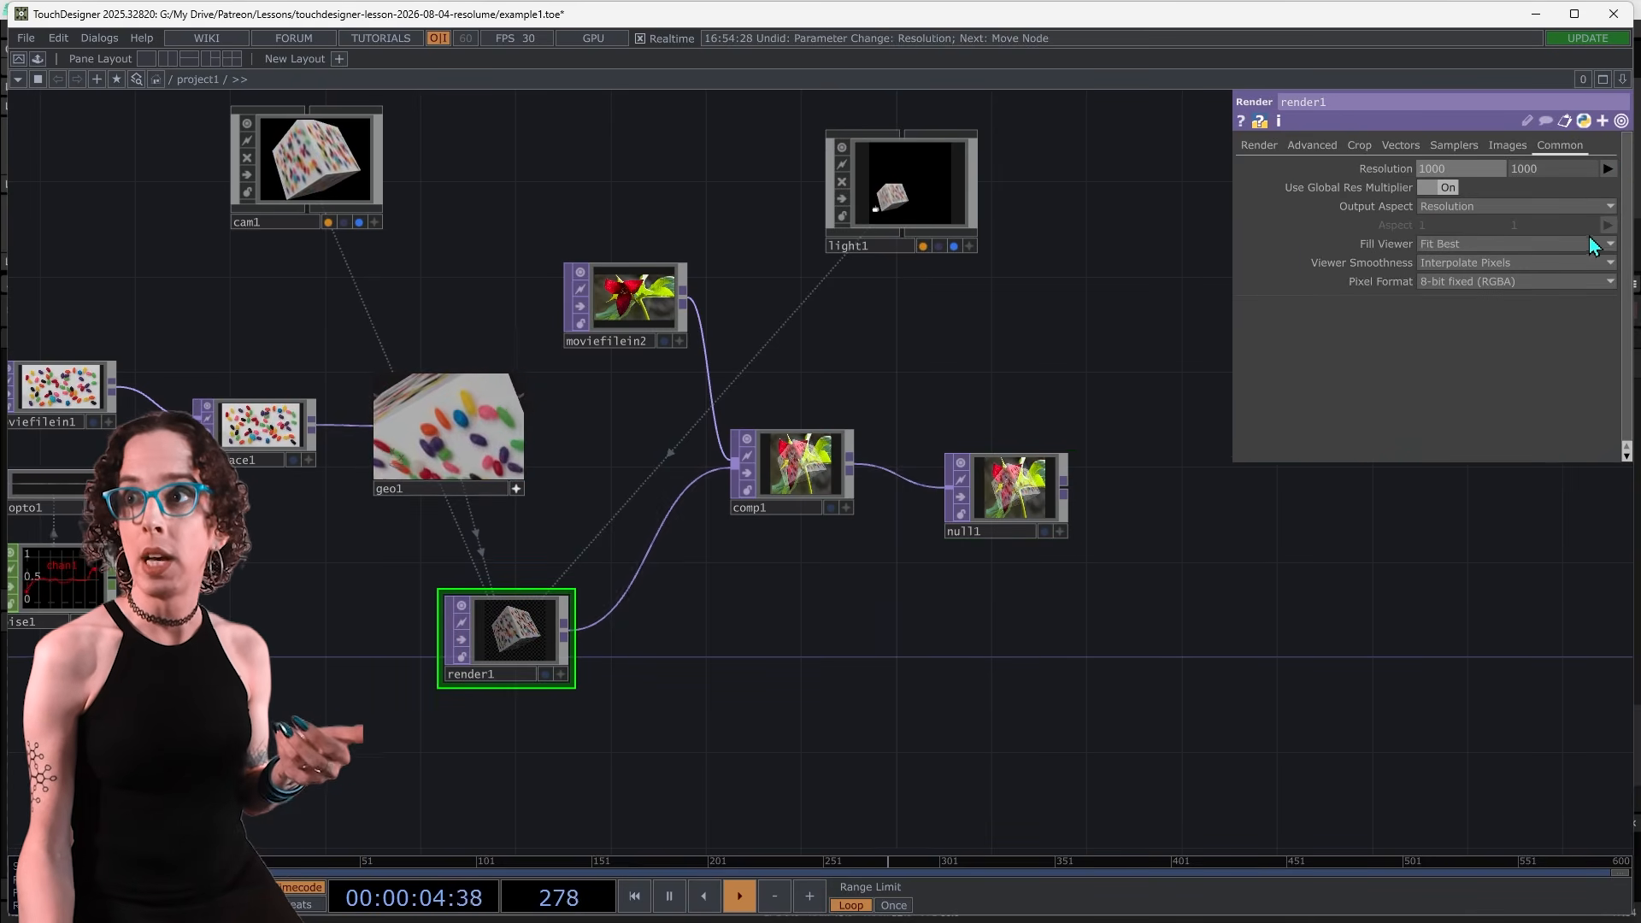
left_click(1607, 168)
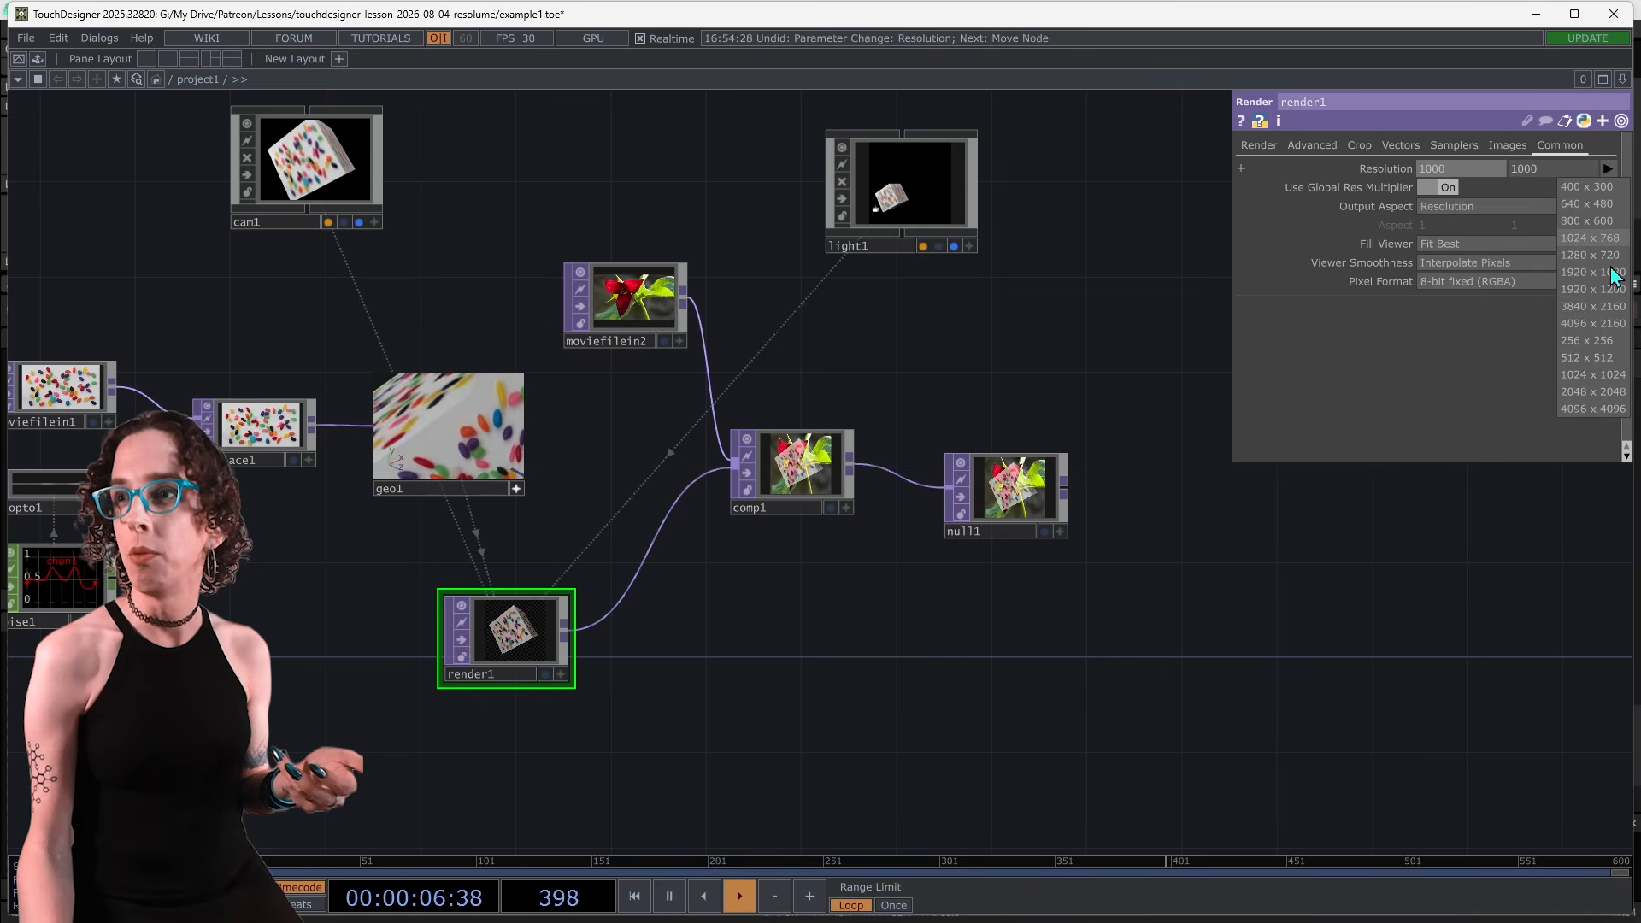
left_click(1607, 273)
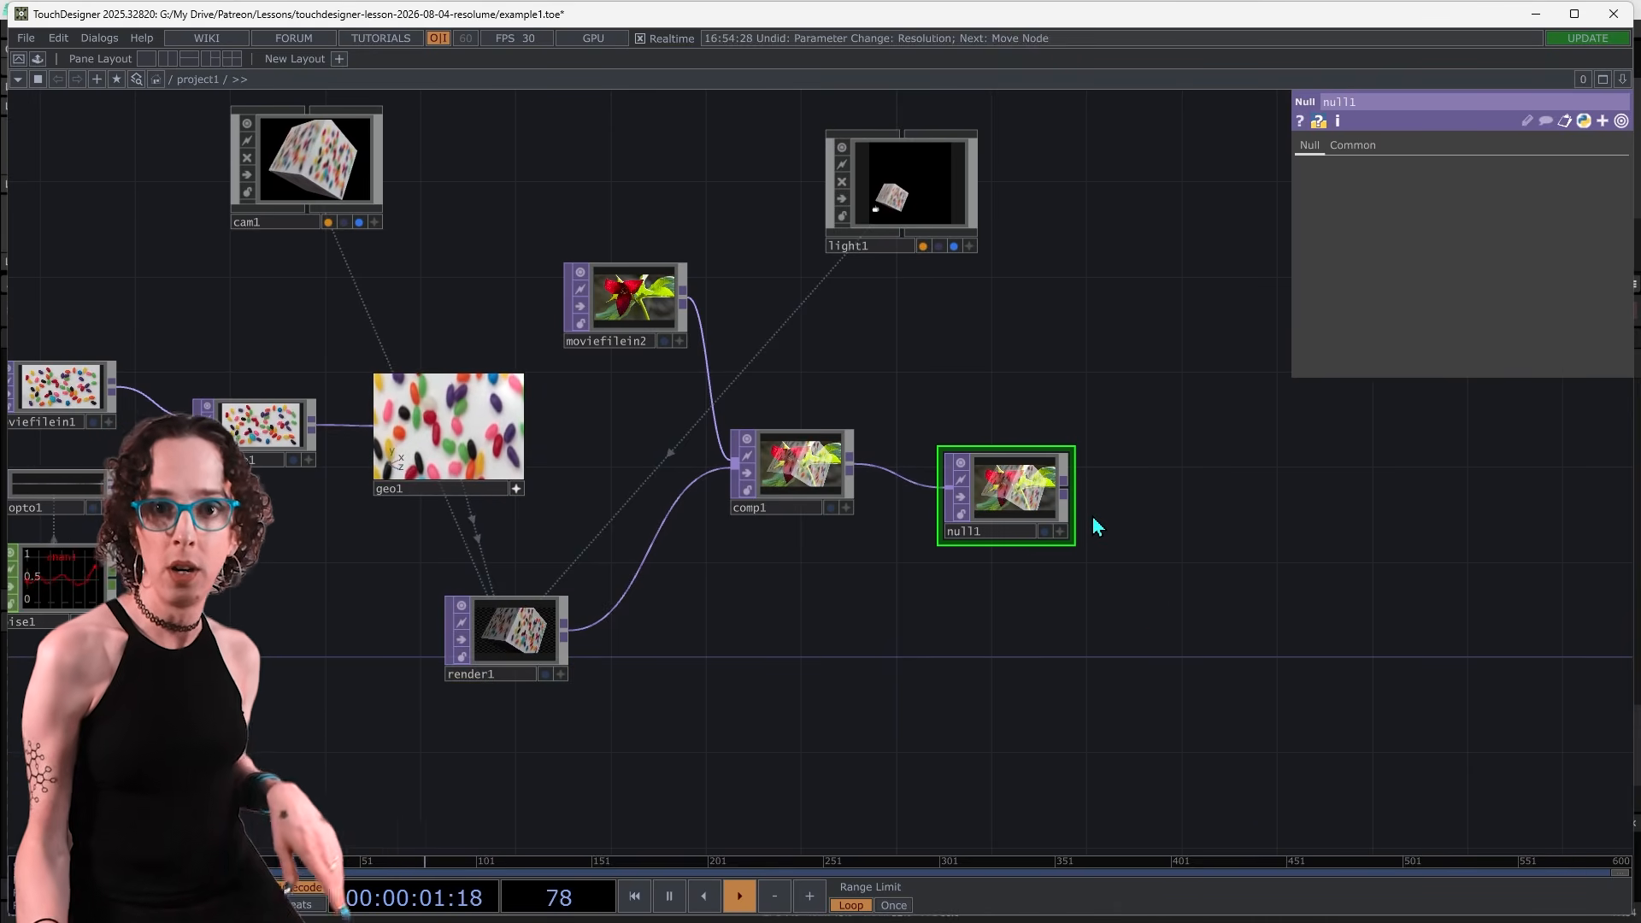
Add a Syphon Spout Out TOP connected to the output of null1
left_click(1068, 484)
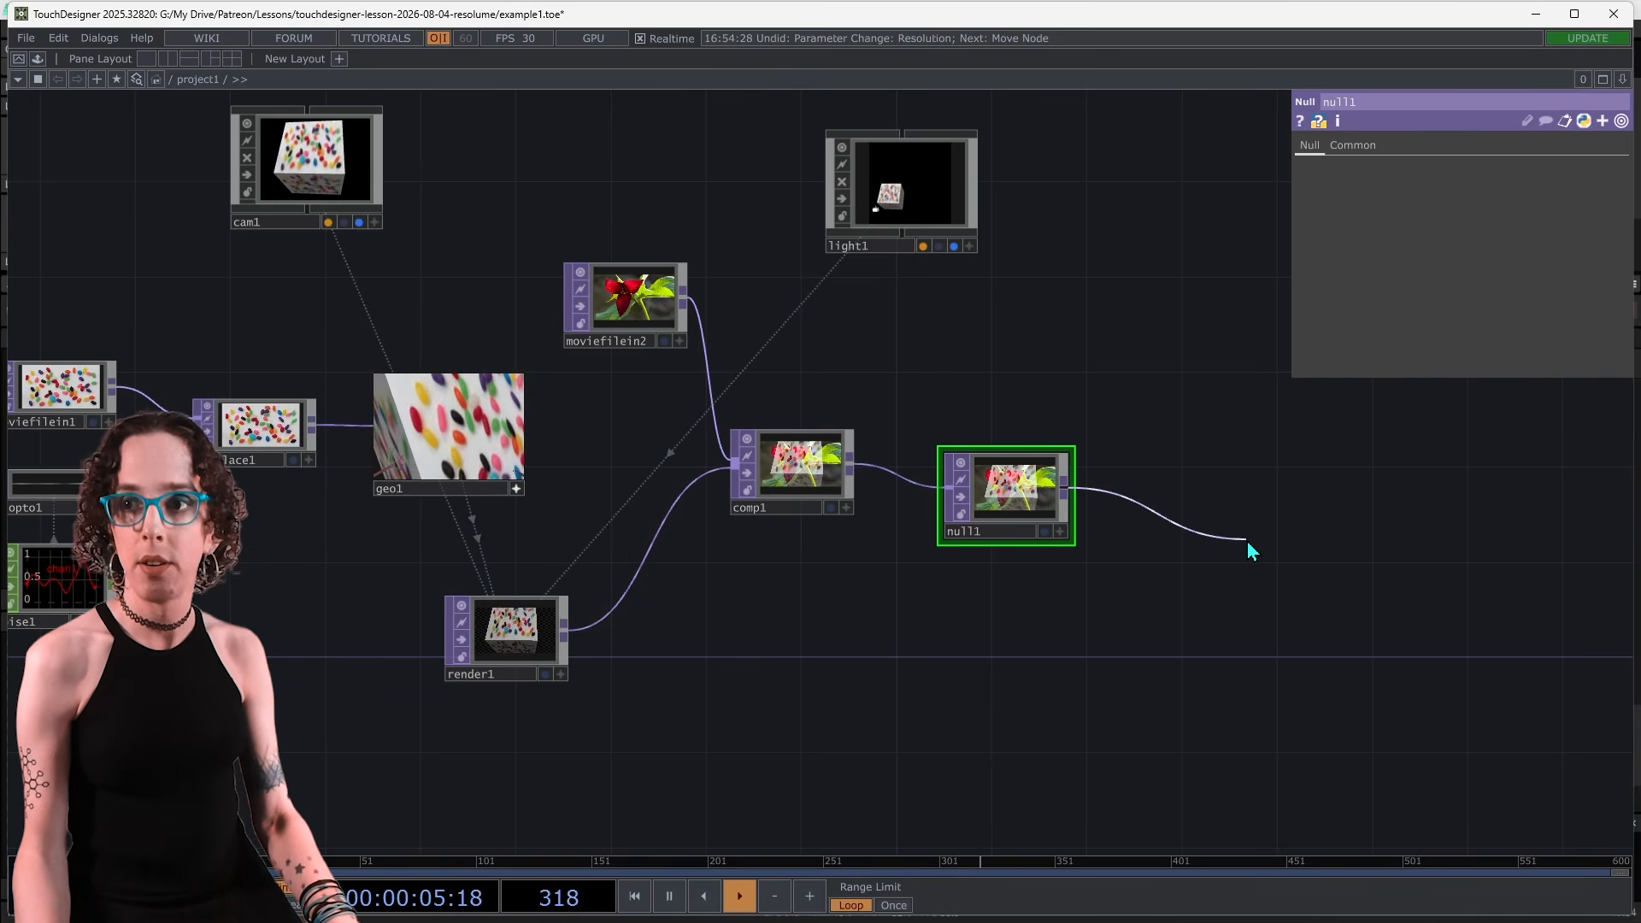
left_click(1248, 541)
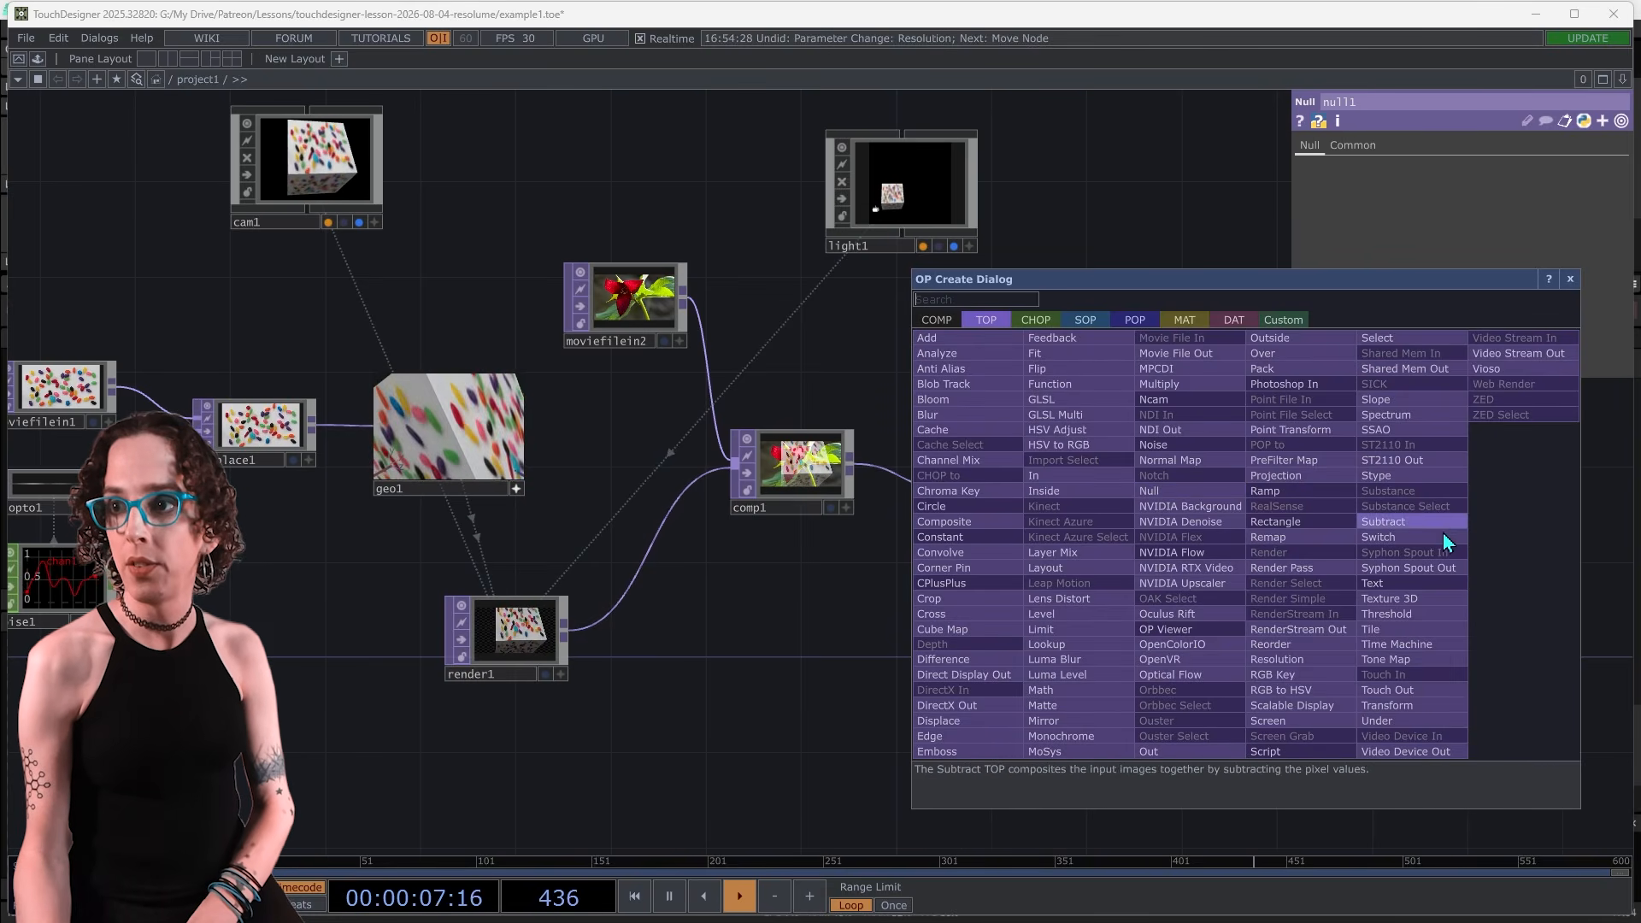
left_click(1444, 567)
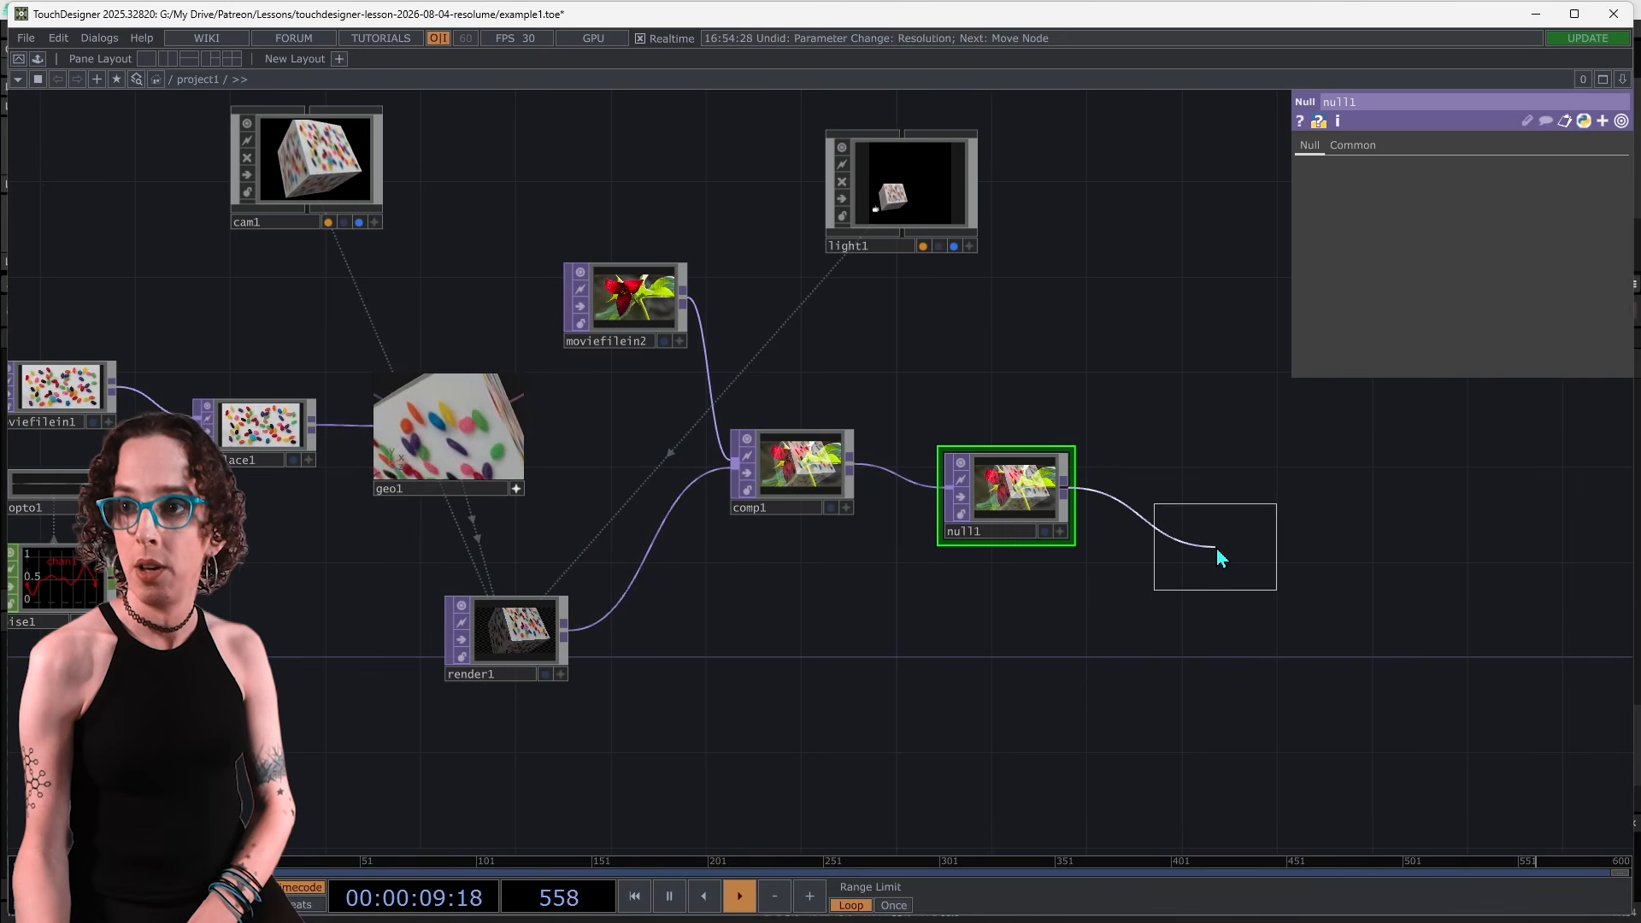
left_click(1217, 547)
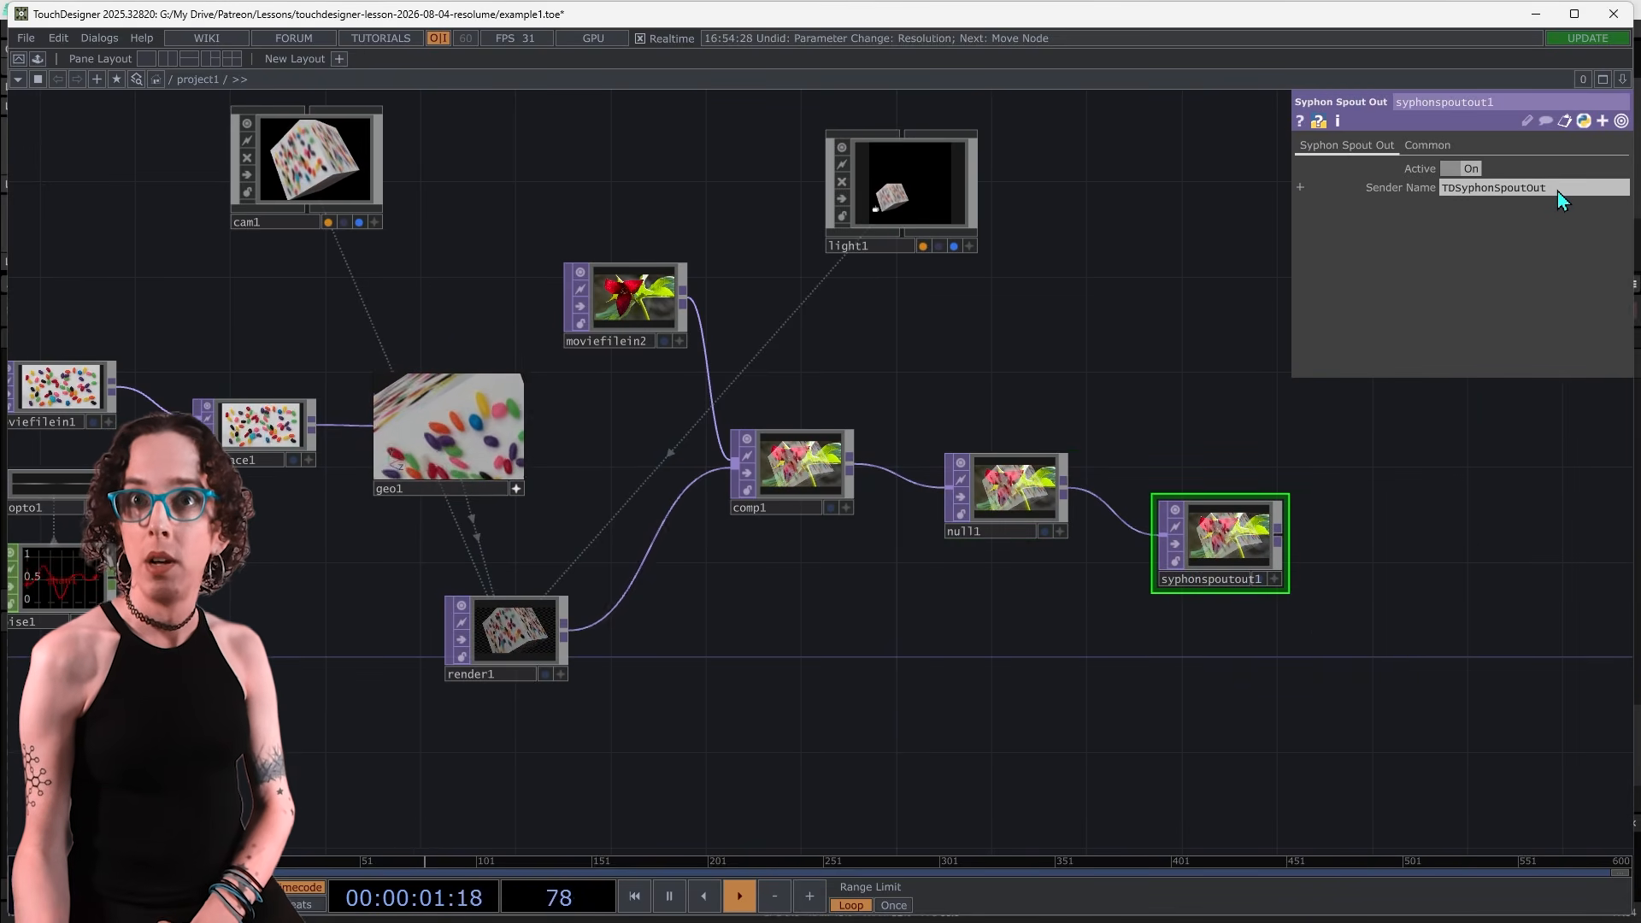
Switch the Spout sender name to expression mode and set it to project.name
left_click(1403, 190)
left_click(1382, 208)
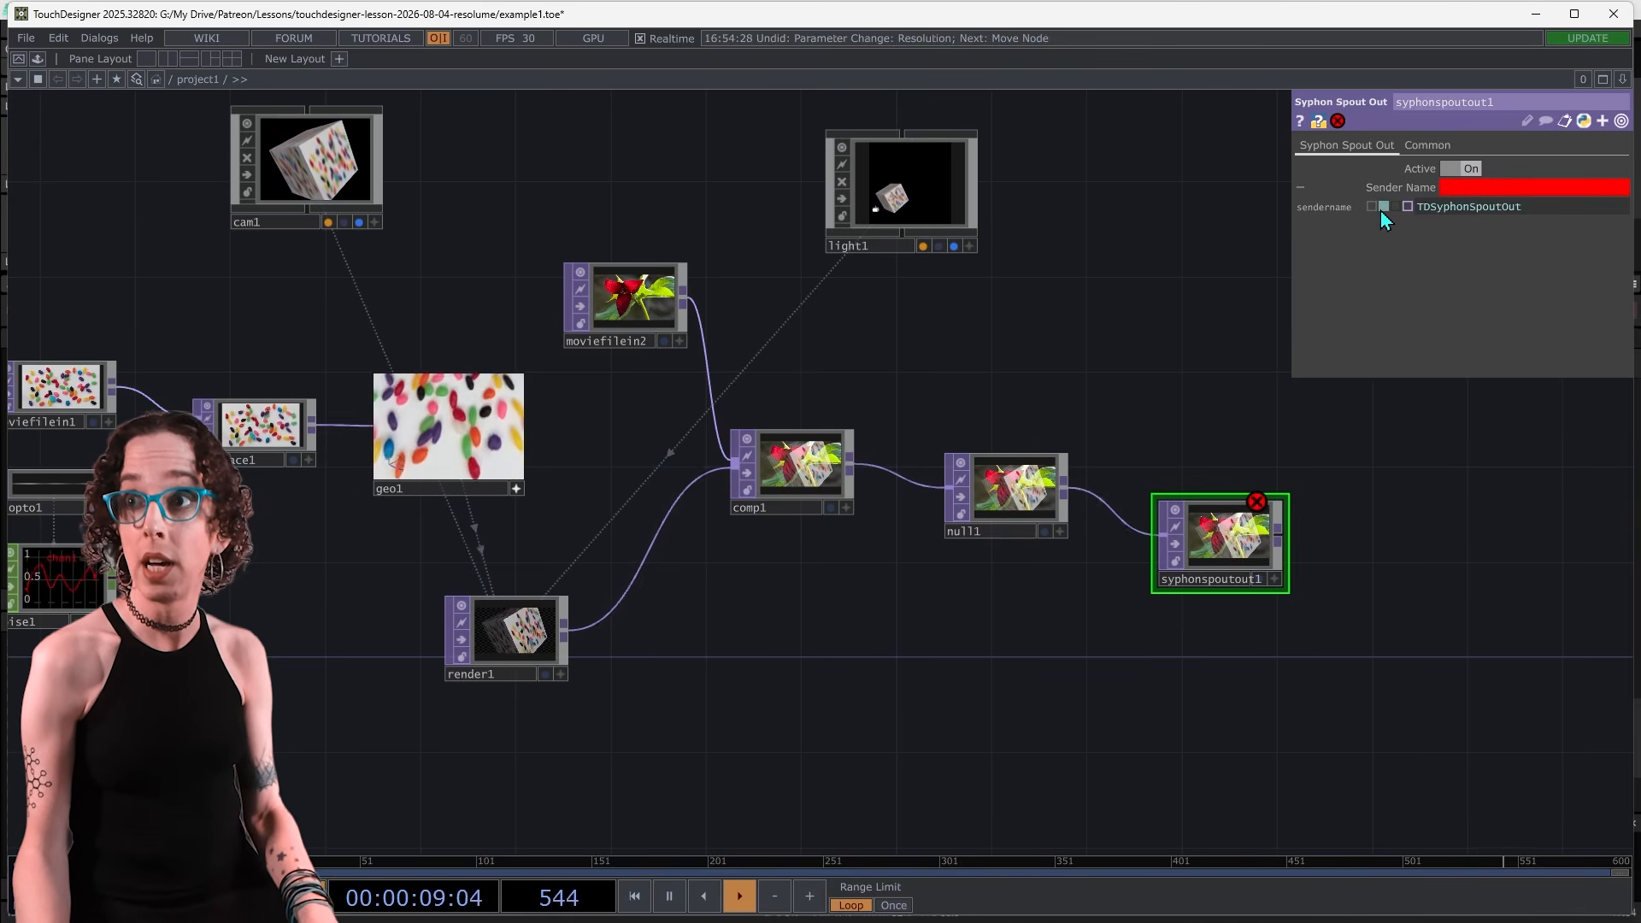
left_click(1379, 214)
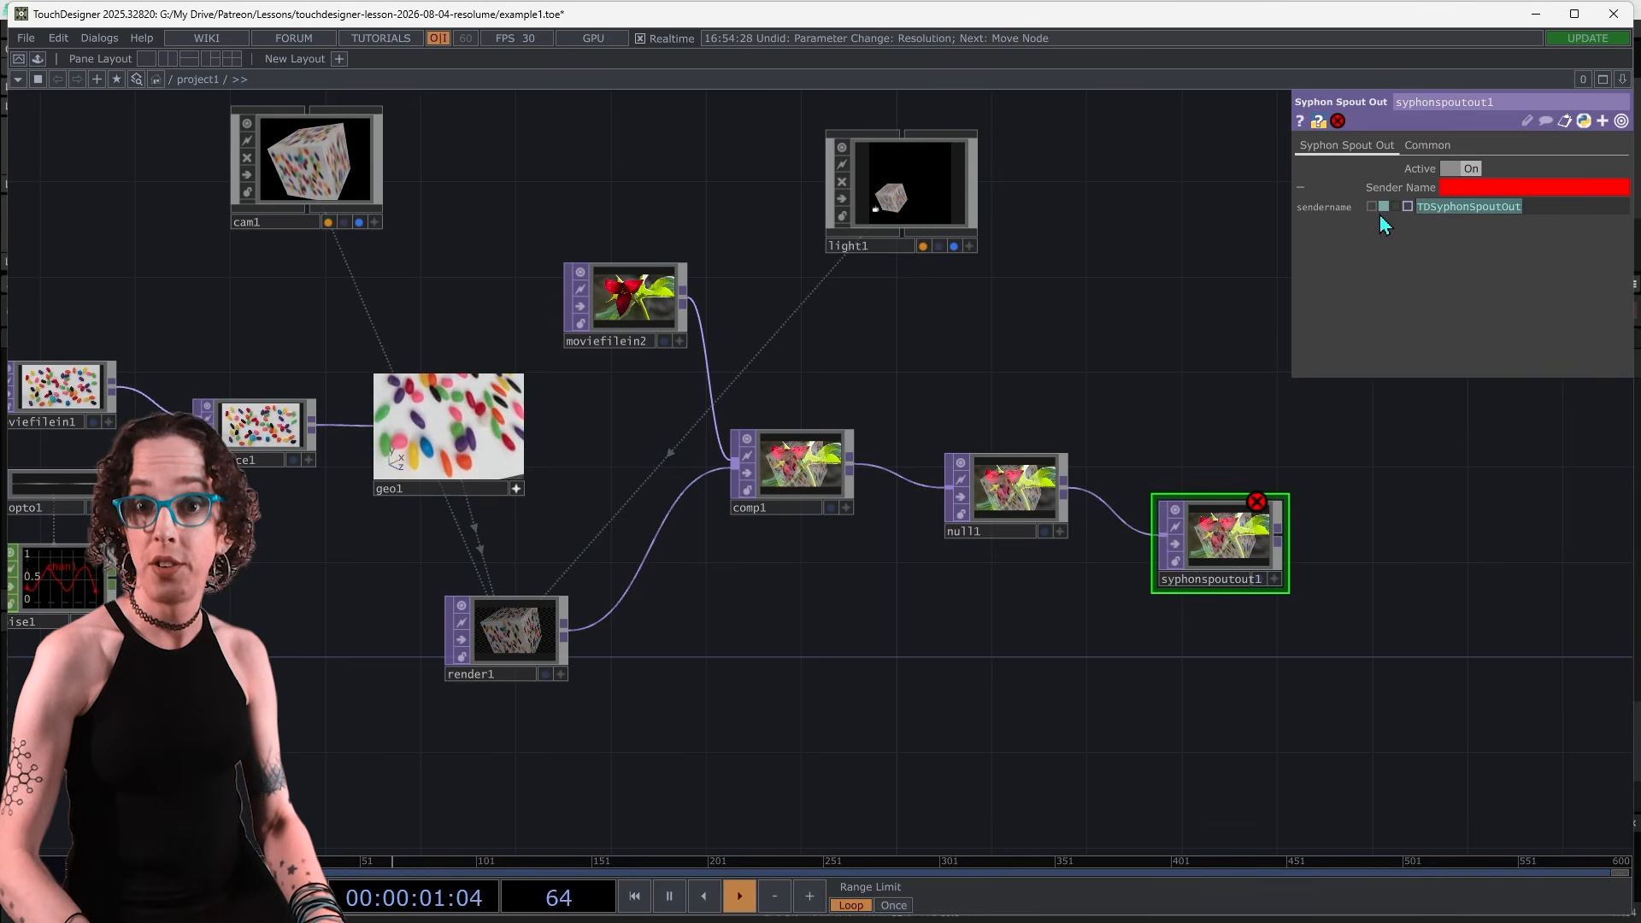
type("project.")
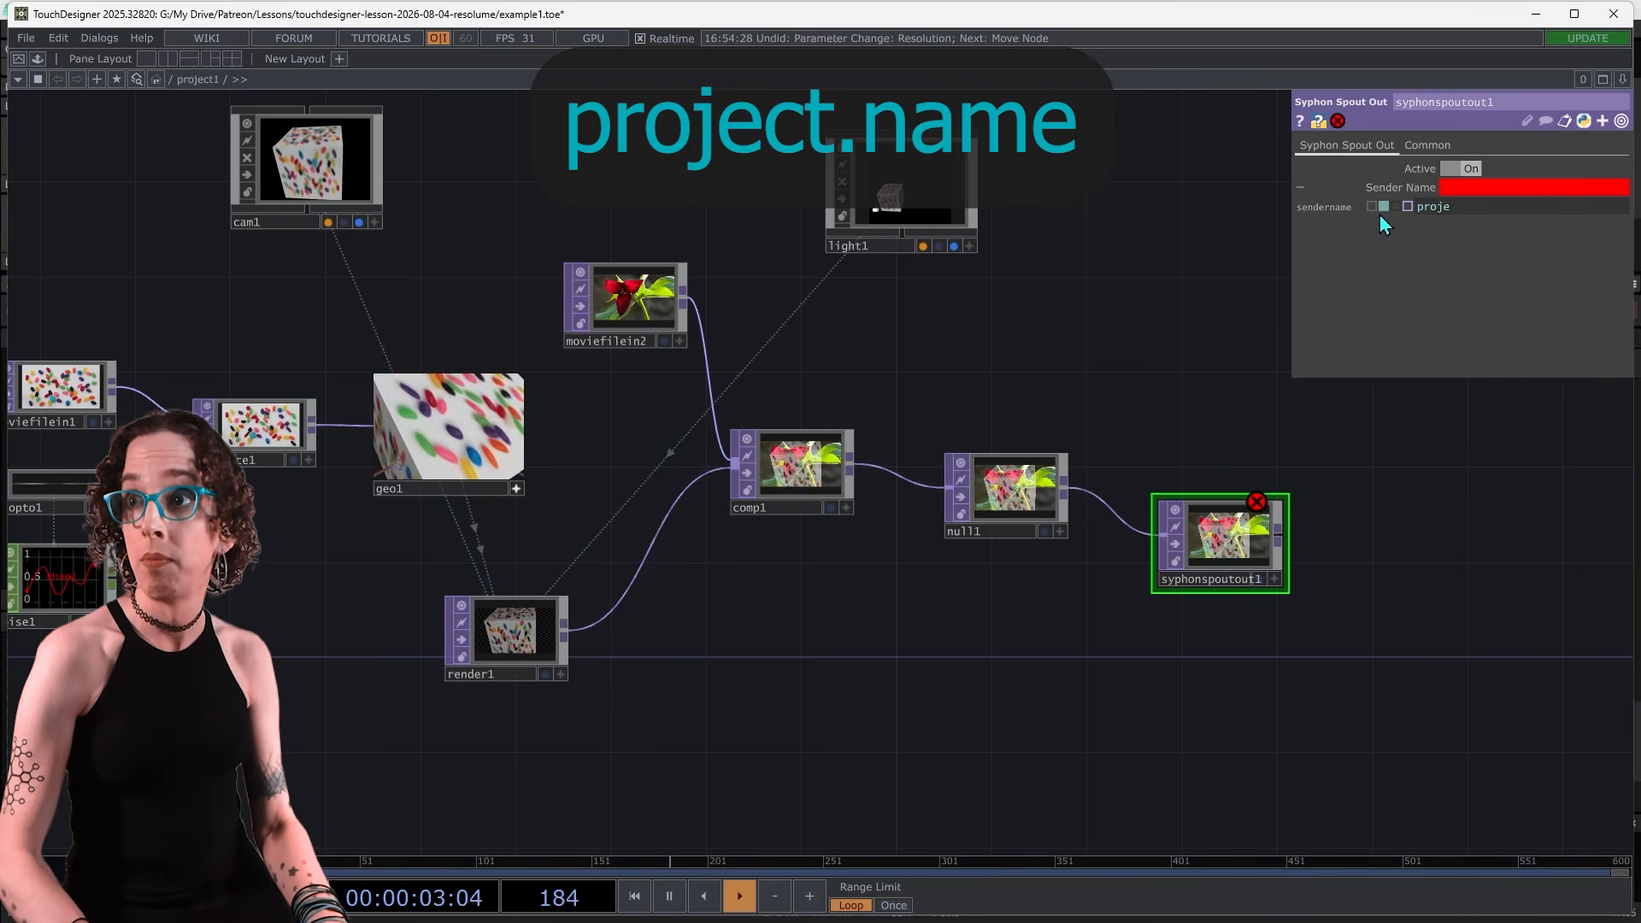
type("name")
key("Return")
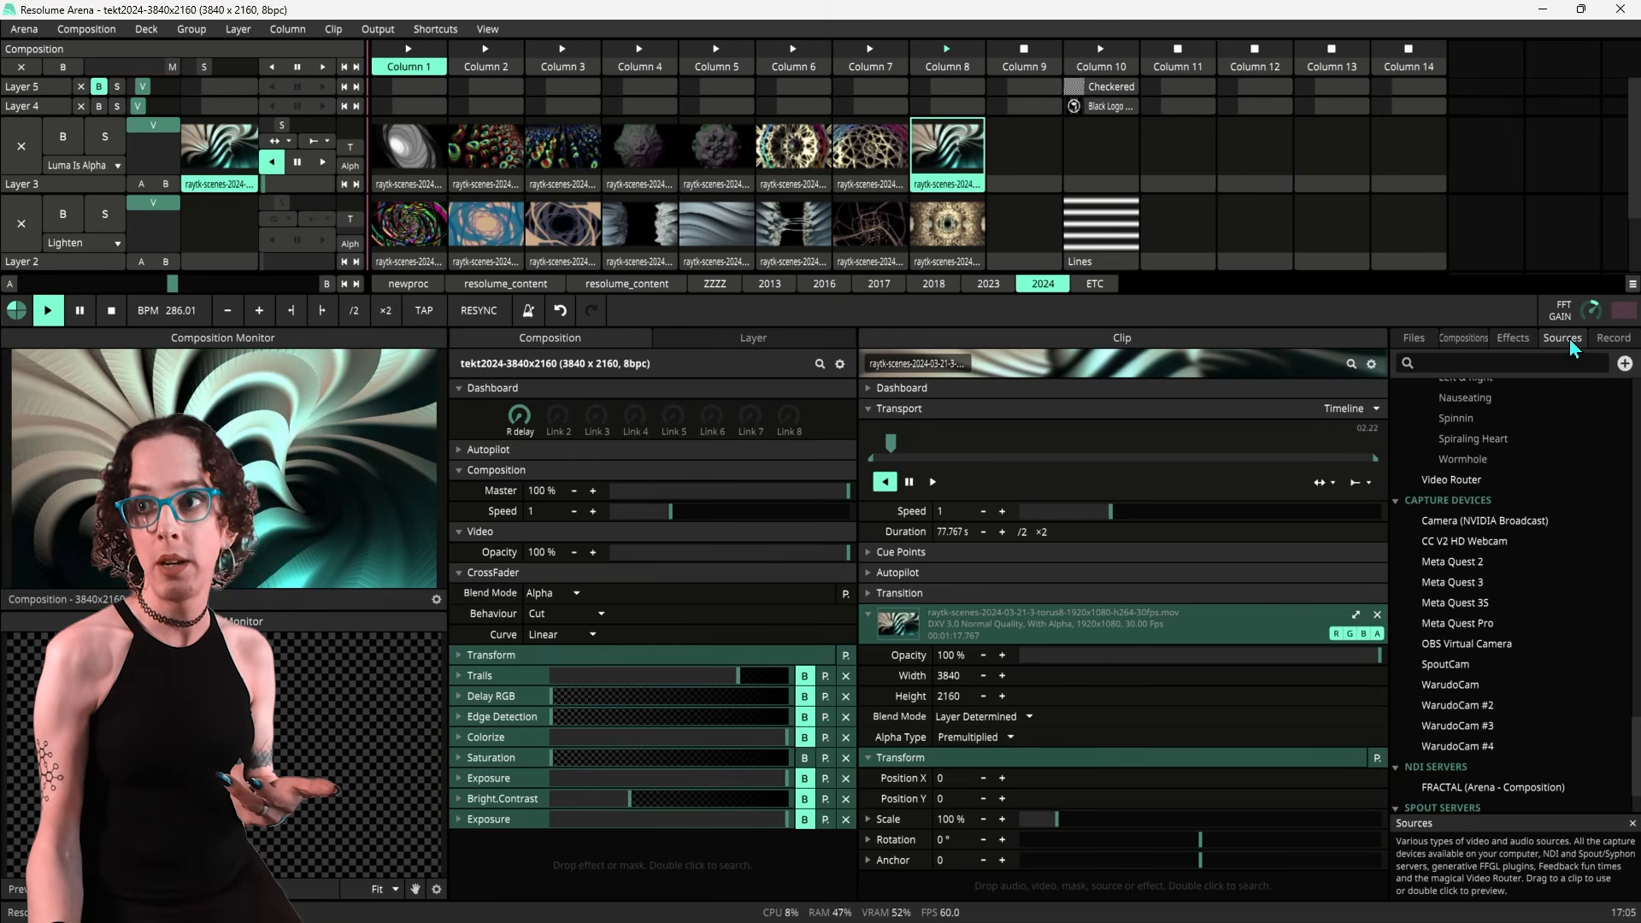
In Resolume, add the example1.toe Spout server as a clip in layer 2, column 11
scroll(1523, 661, "down", 2)
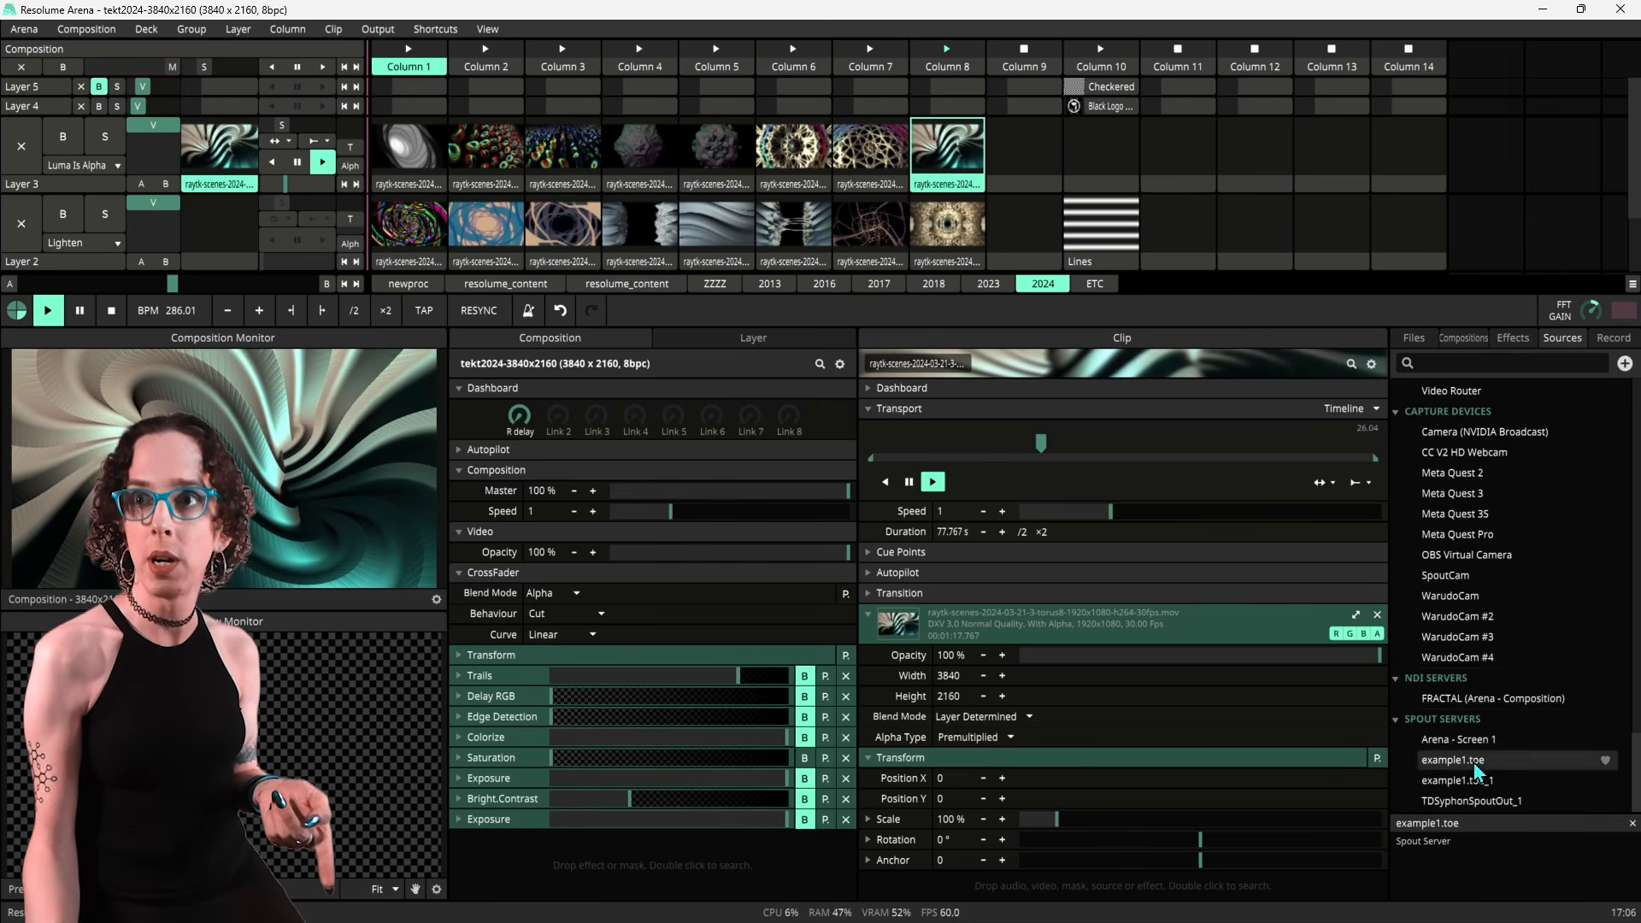
left_click_drag(1458, 753, 1166, 222)
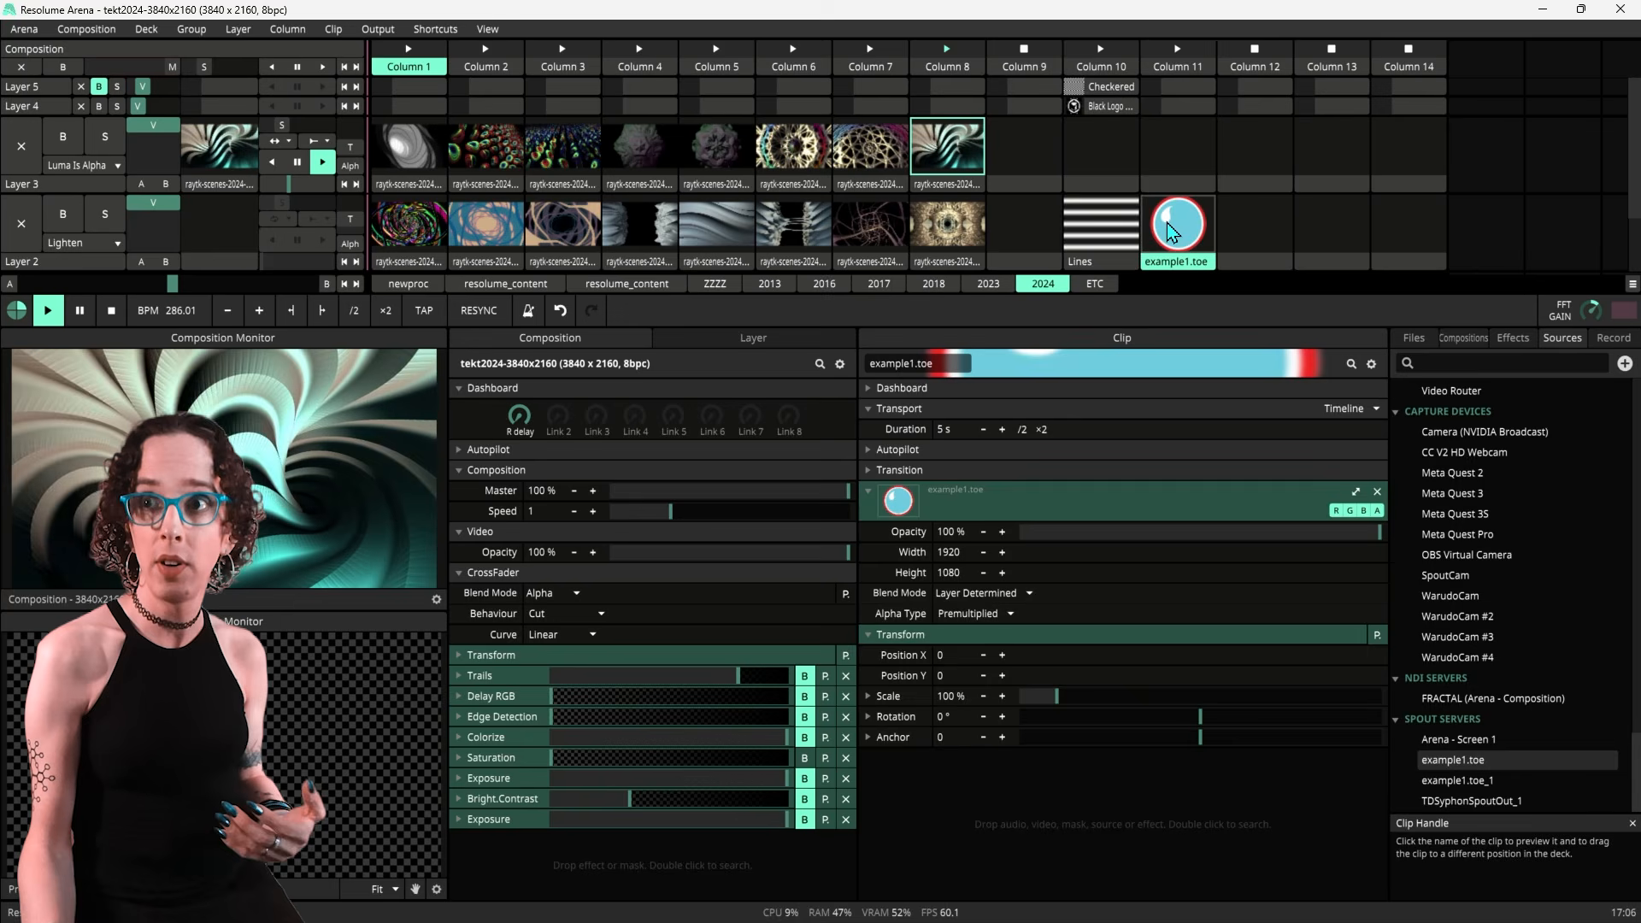
Preview the example1.toe clip and scale it to fill the composition size
left_click(1199, 265)
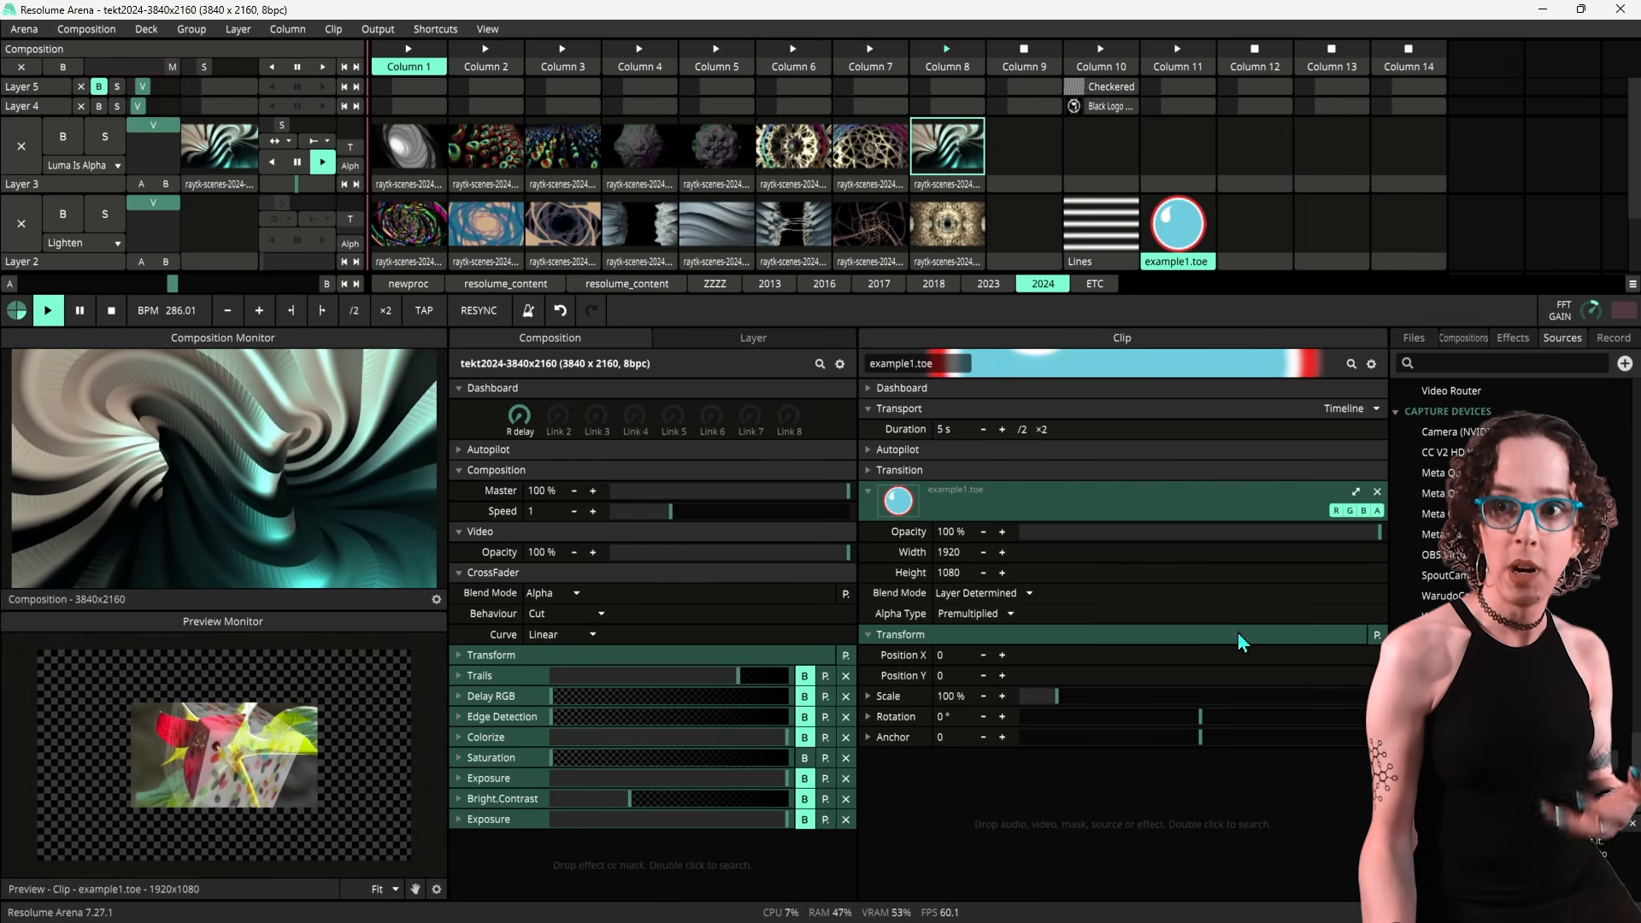
left_click(1354, 491)
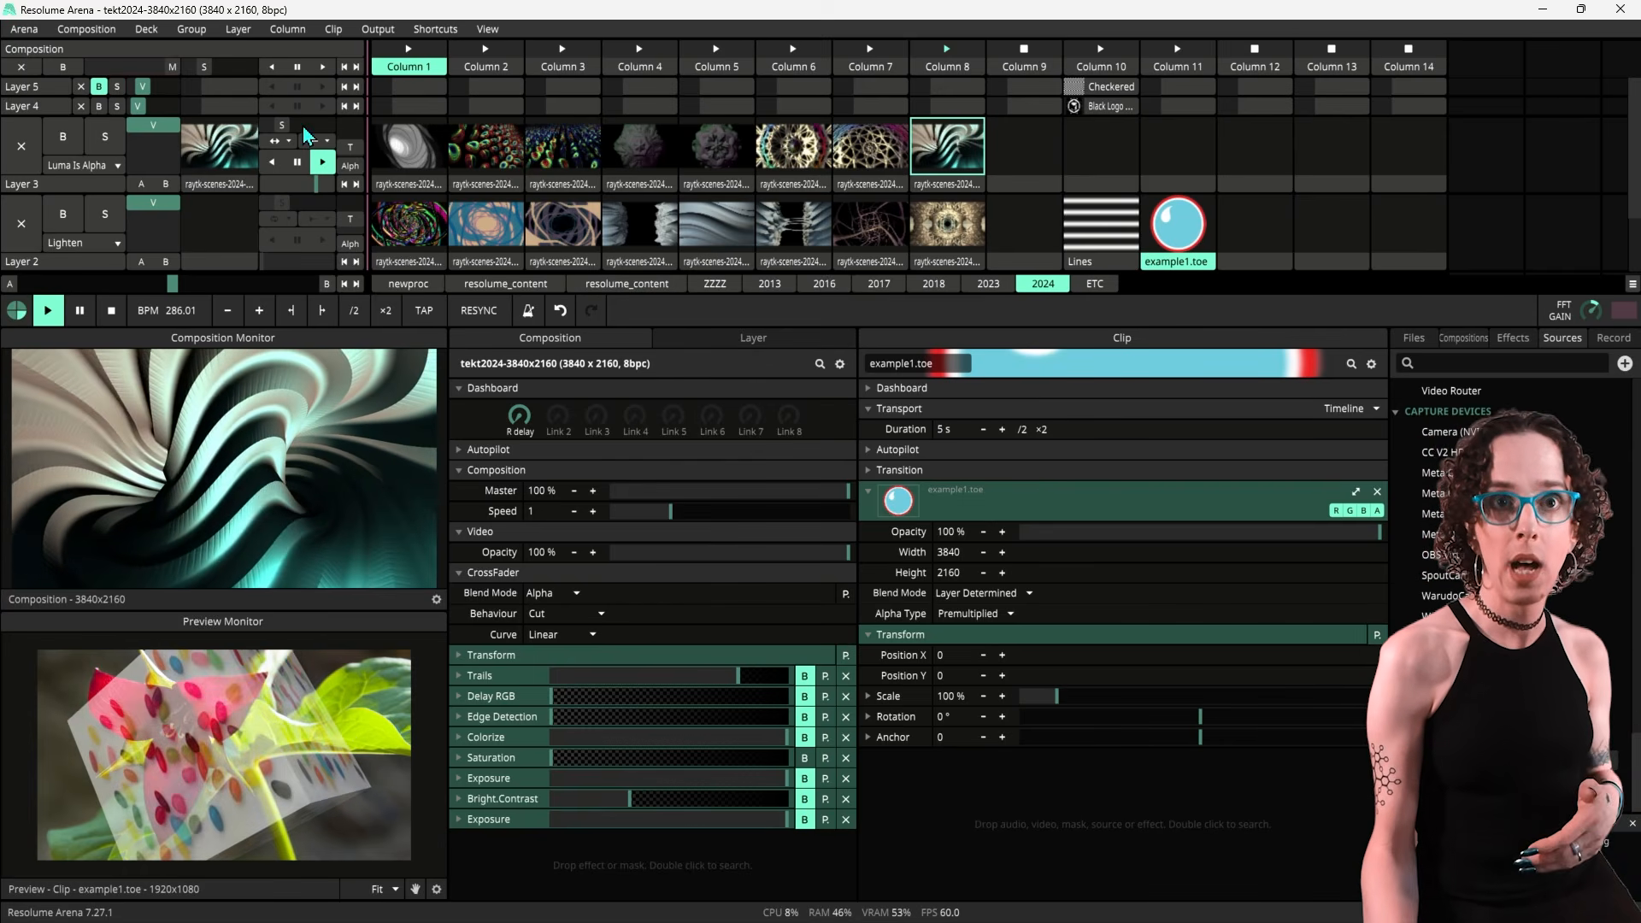
Trigger the example1.toe clip and clear the clip playing in layer 3
left_click(1181, 229)
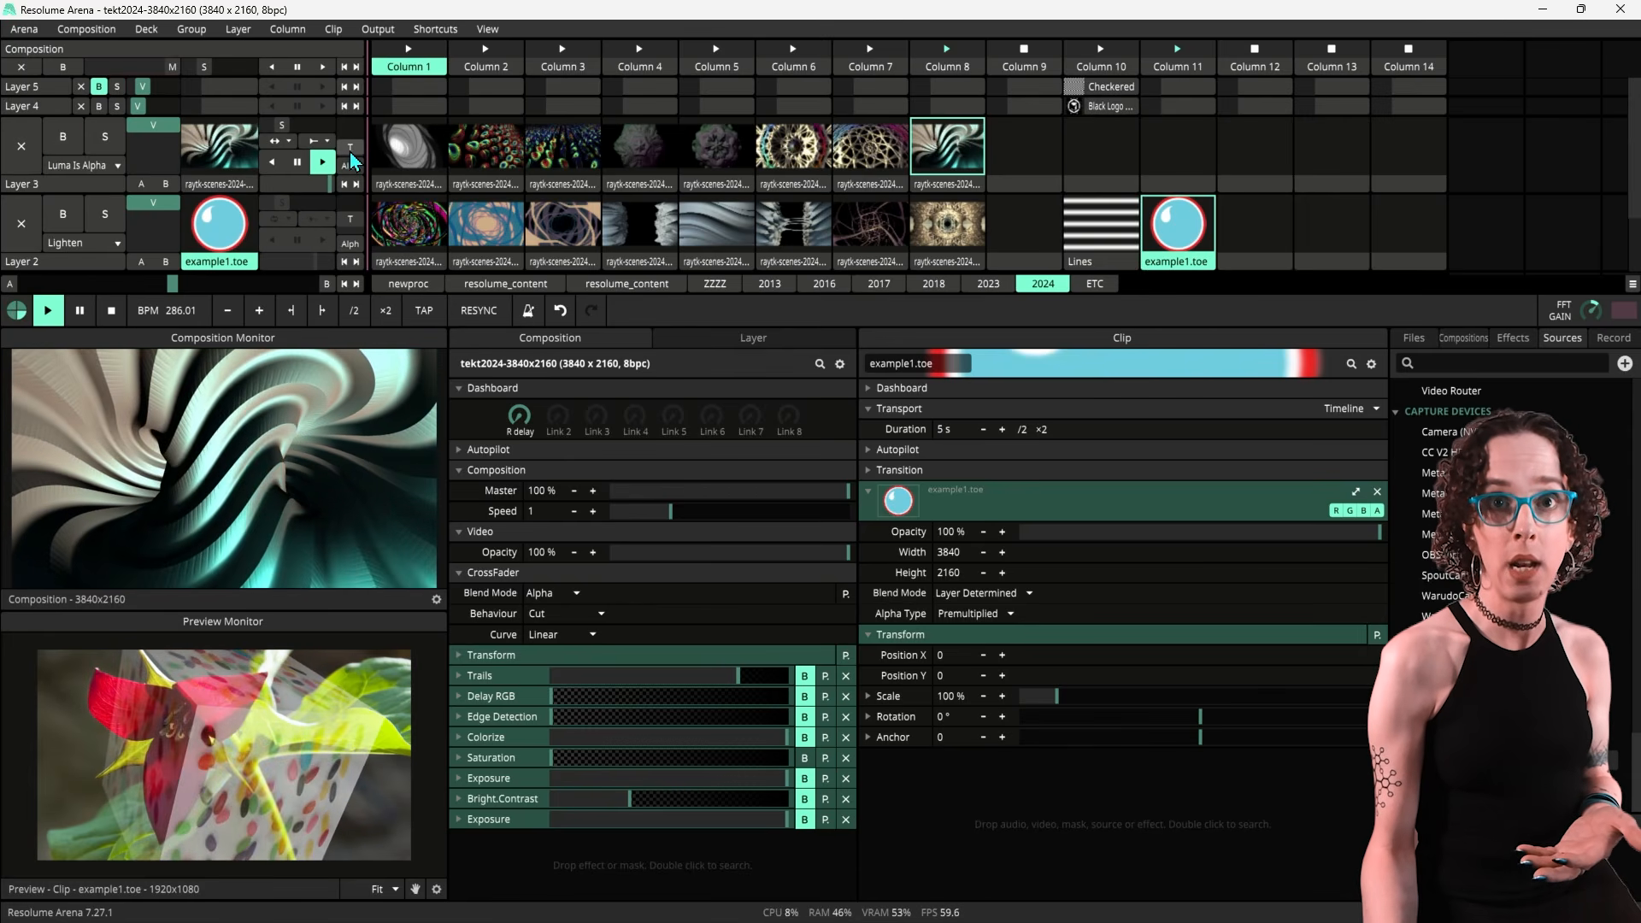
left_click(22, 146)
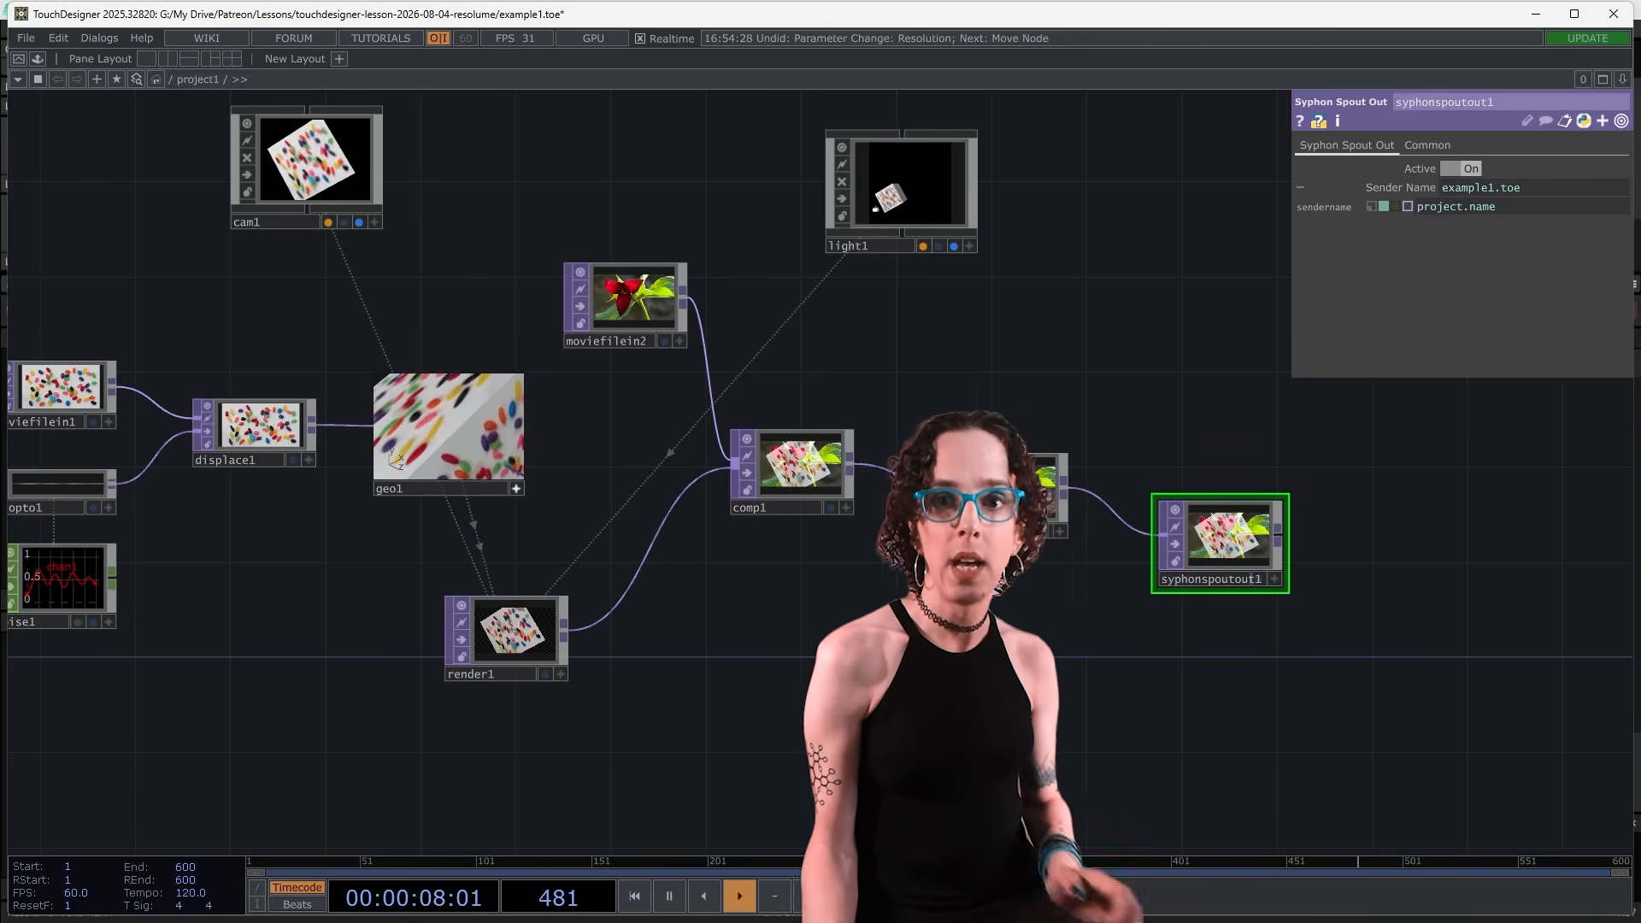
Select geo1 and adjust its rotation parameter values
left_click(449, 427)
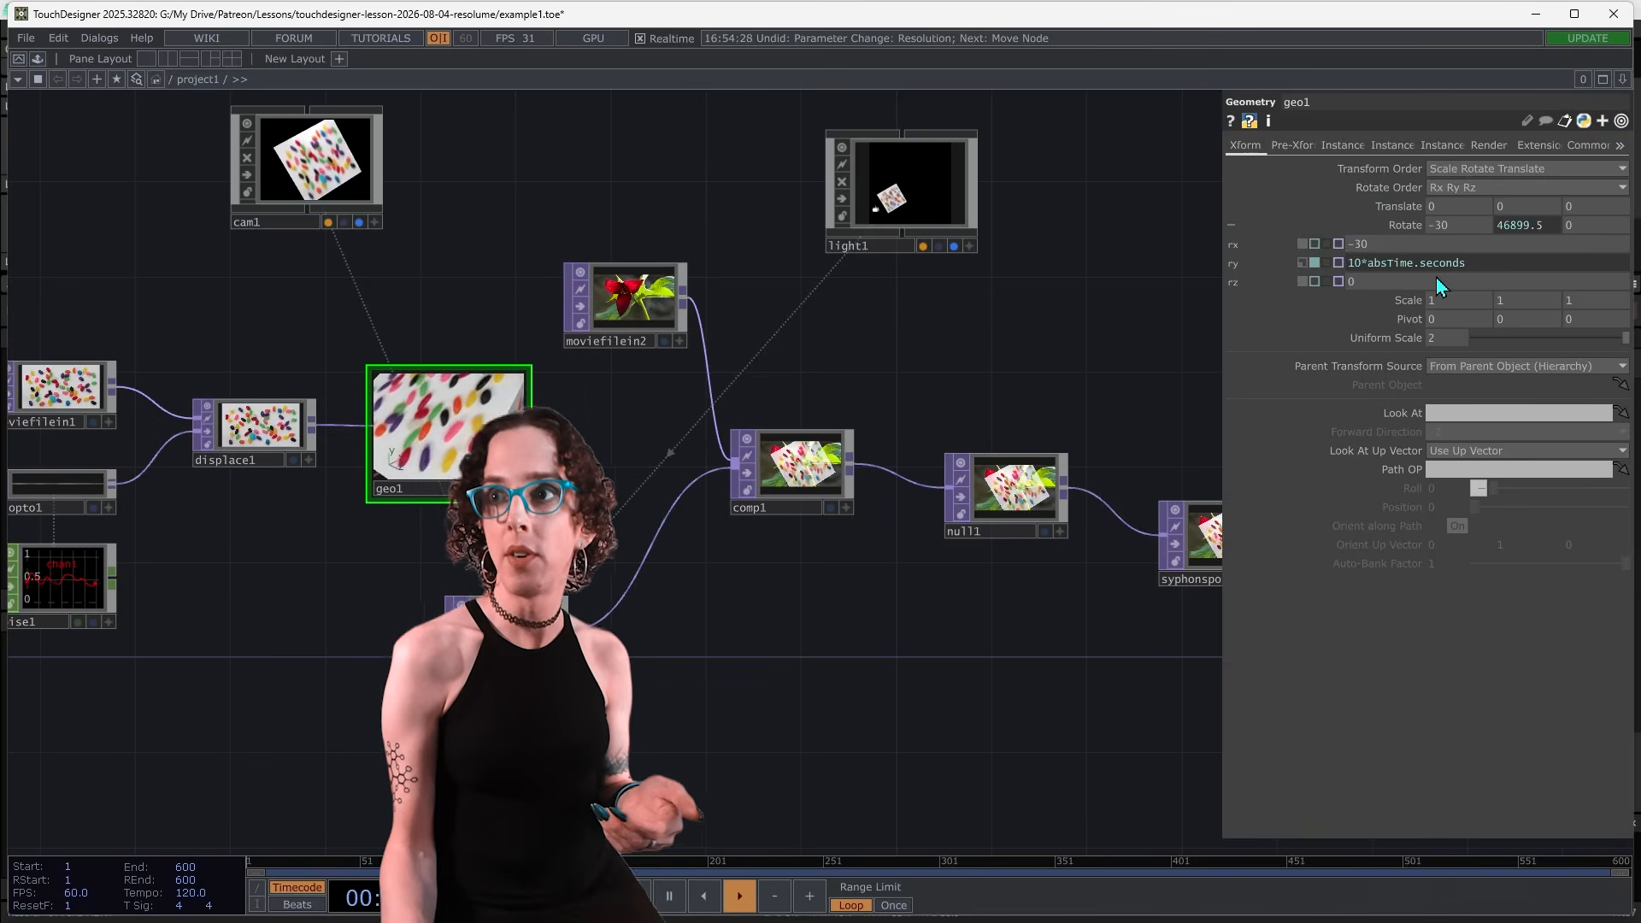
middle_click_drag(1463, 227, 1402, 213)
left_click_drag(1463, 229, 1464, 229)
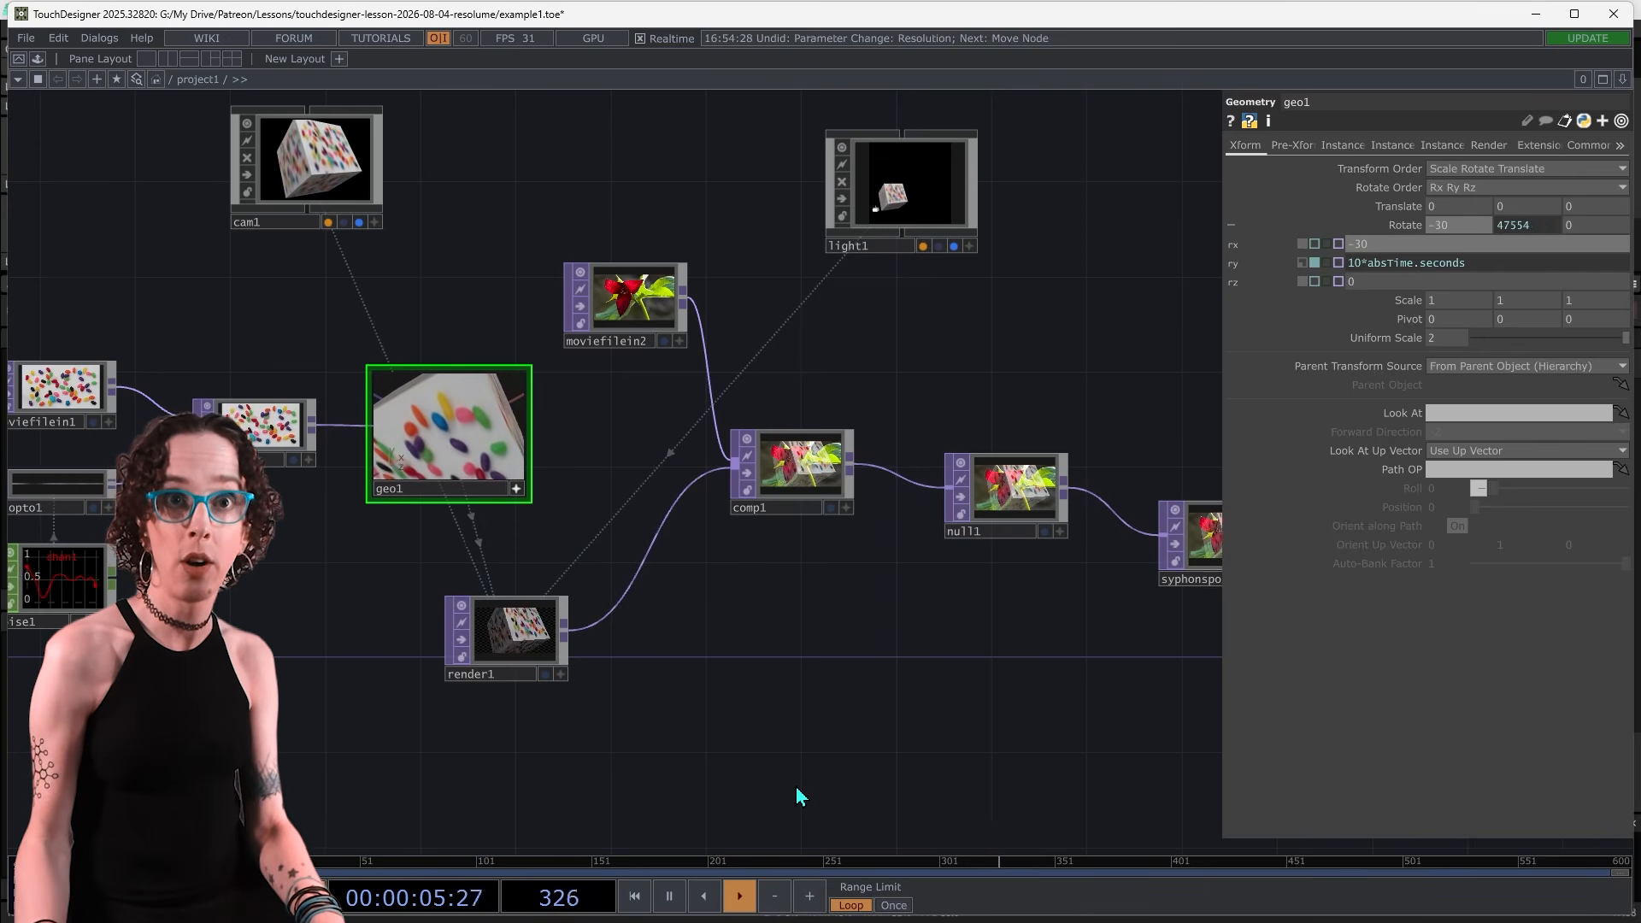
Back in Resolume, trigger the first clip in layer 3 and clear layer 2
key("alt+Tab")
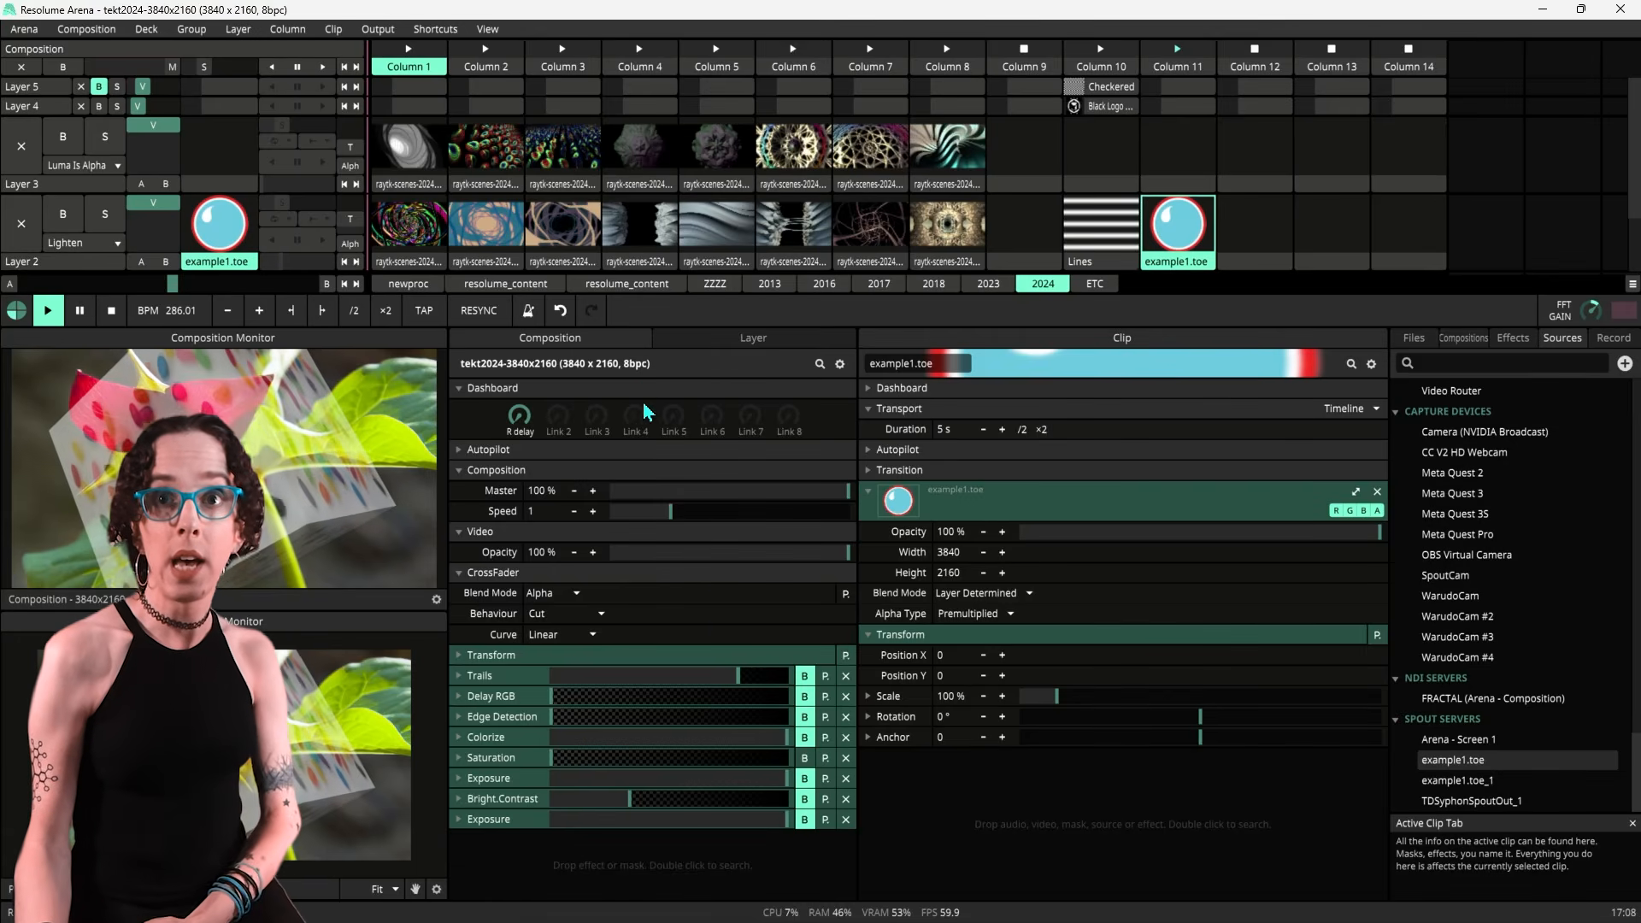
left_click(442, 150)
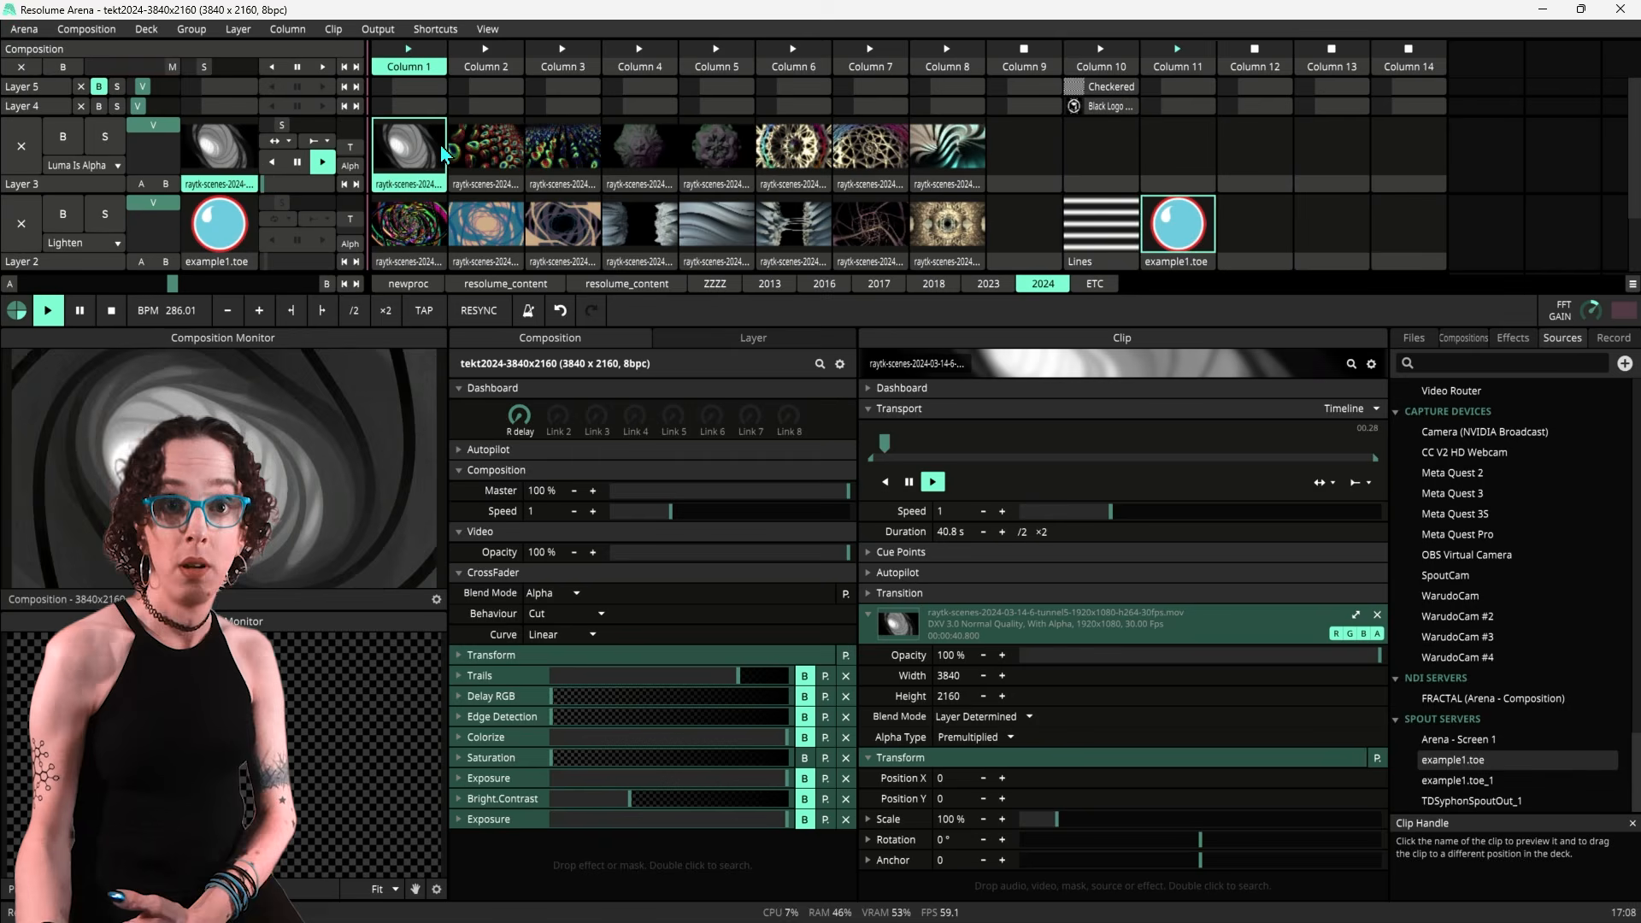
left_click(20, 232)
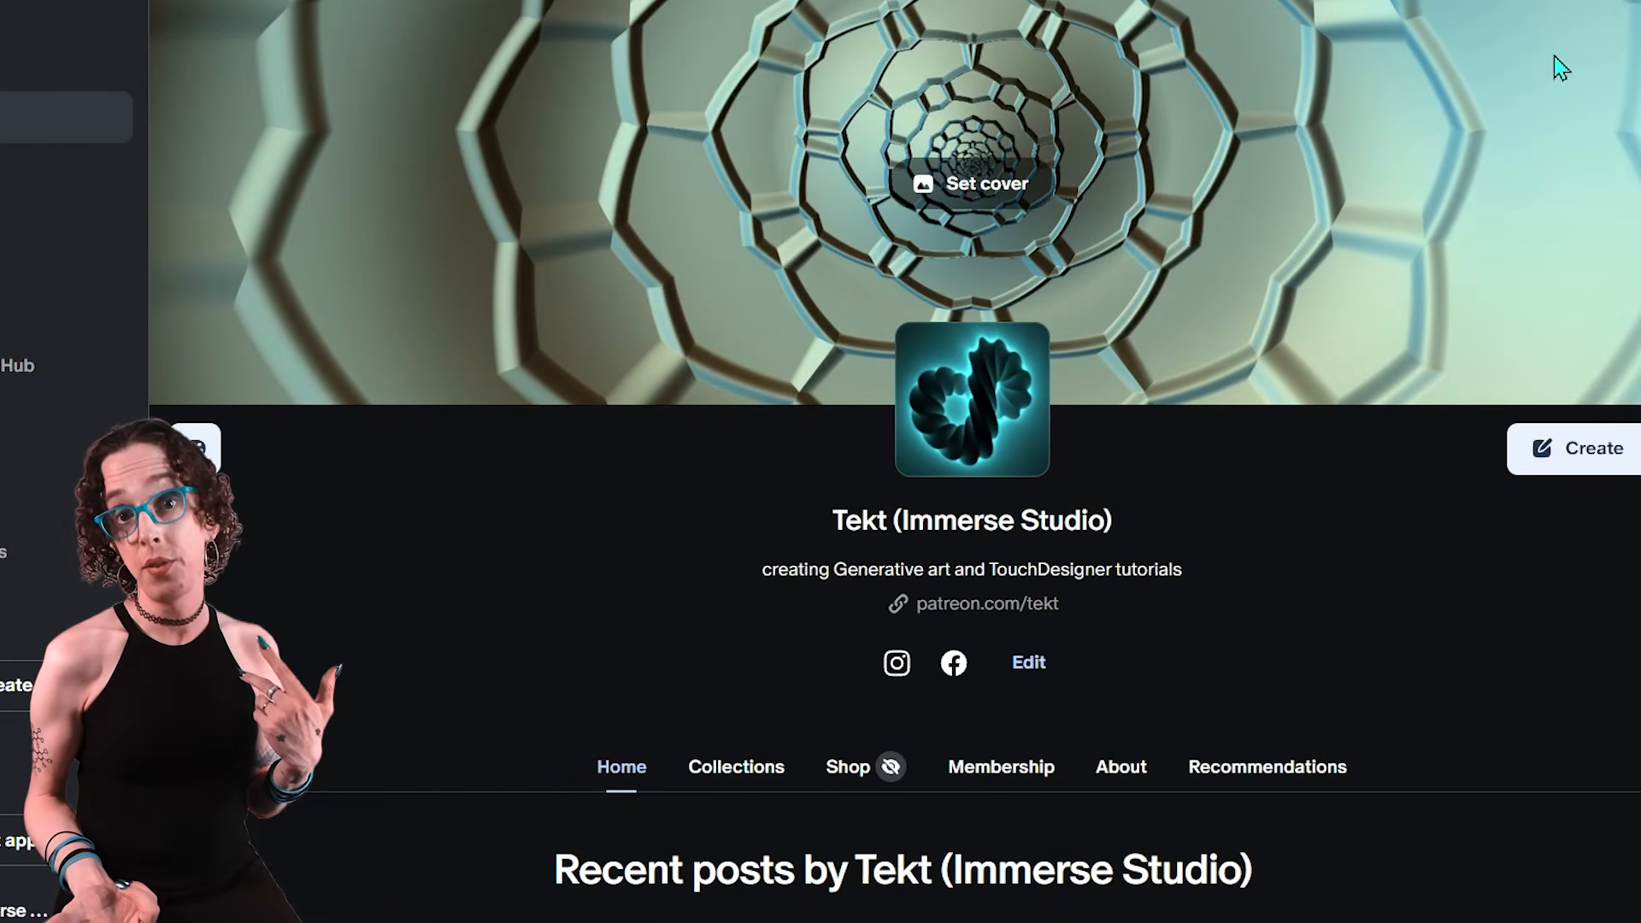
Scroll through the recent posts on the Patreon page
scroll(1561, 67, "down", 5)
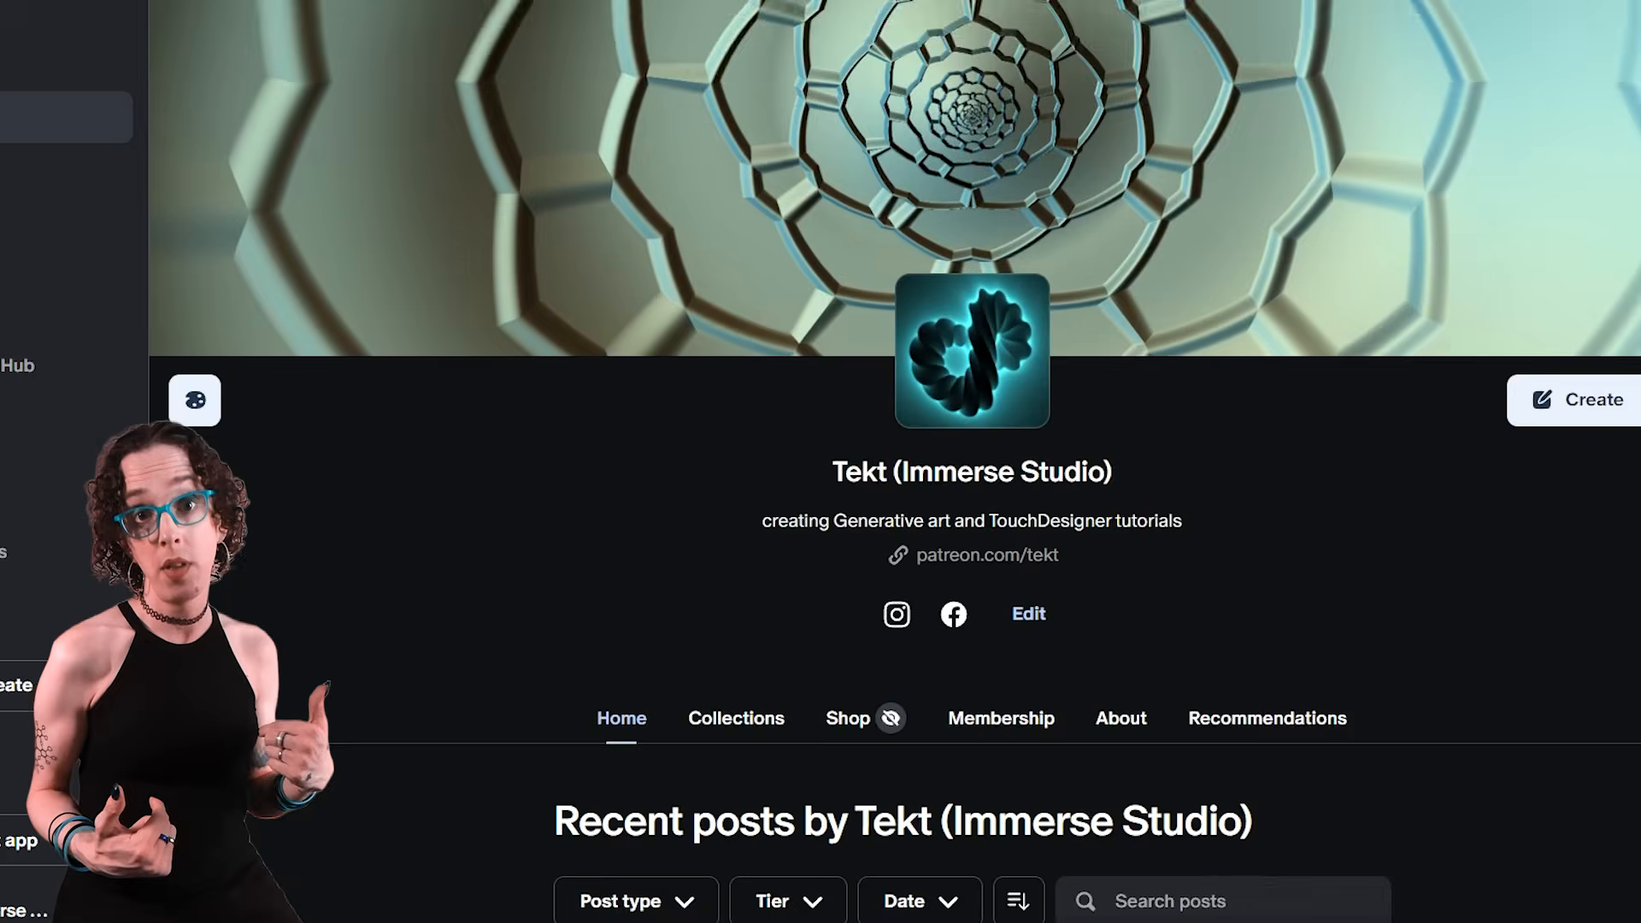
scroll(973, 461, "down", 15)
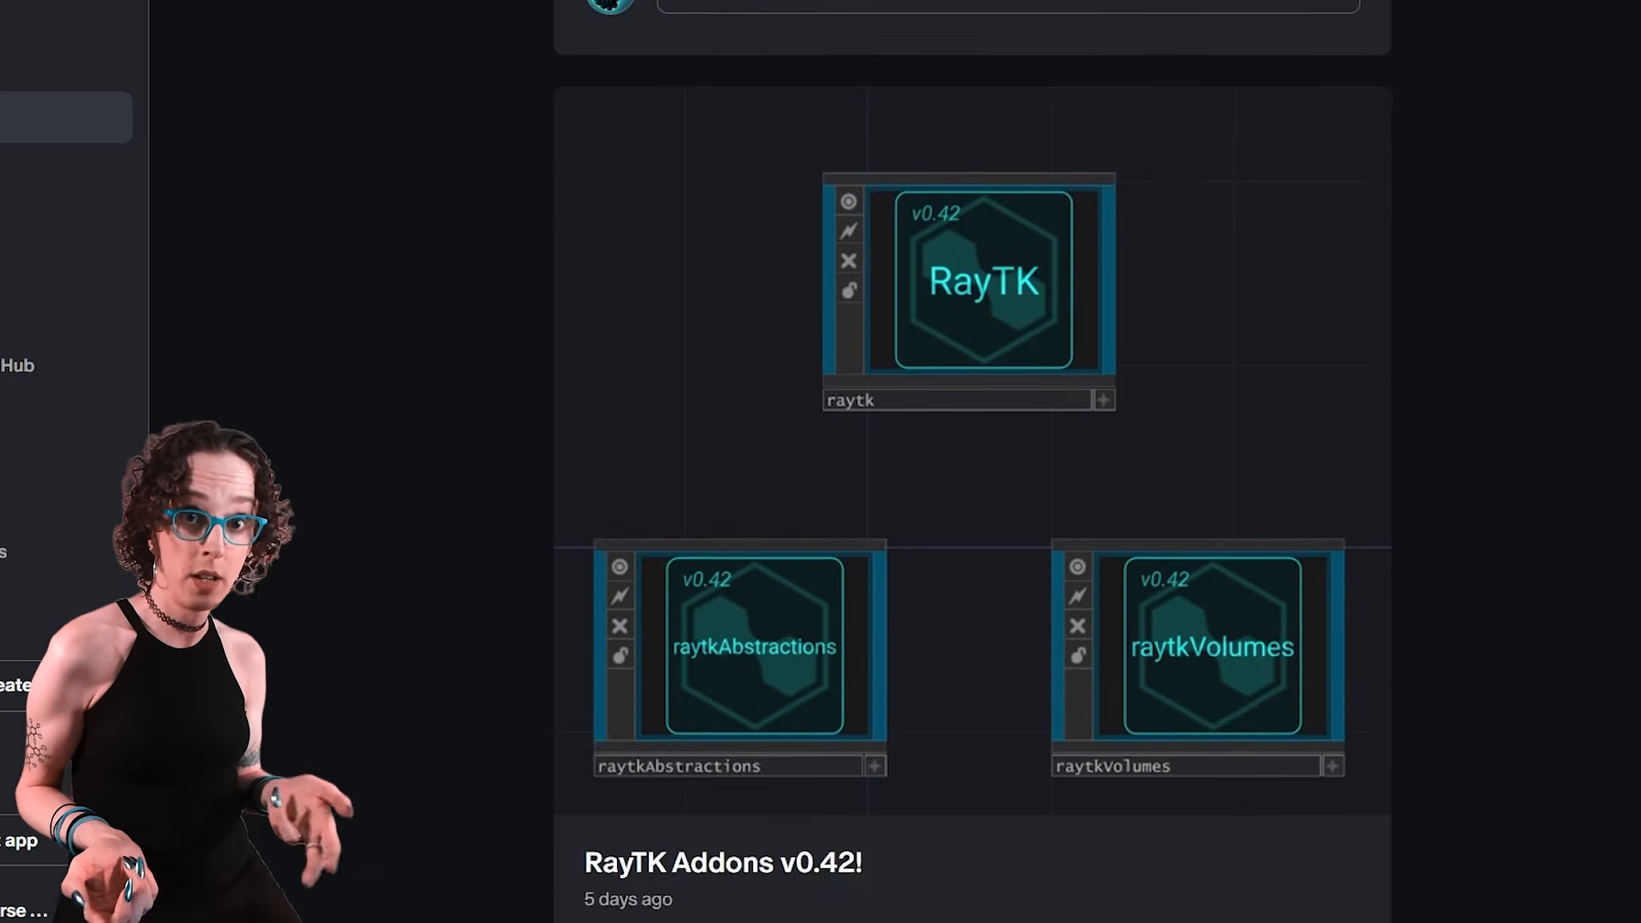
scroll(972, 461, "down", 20)
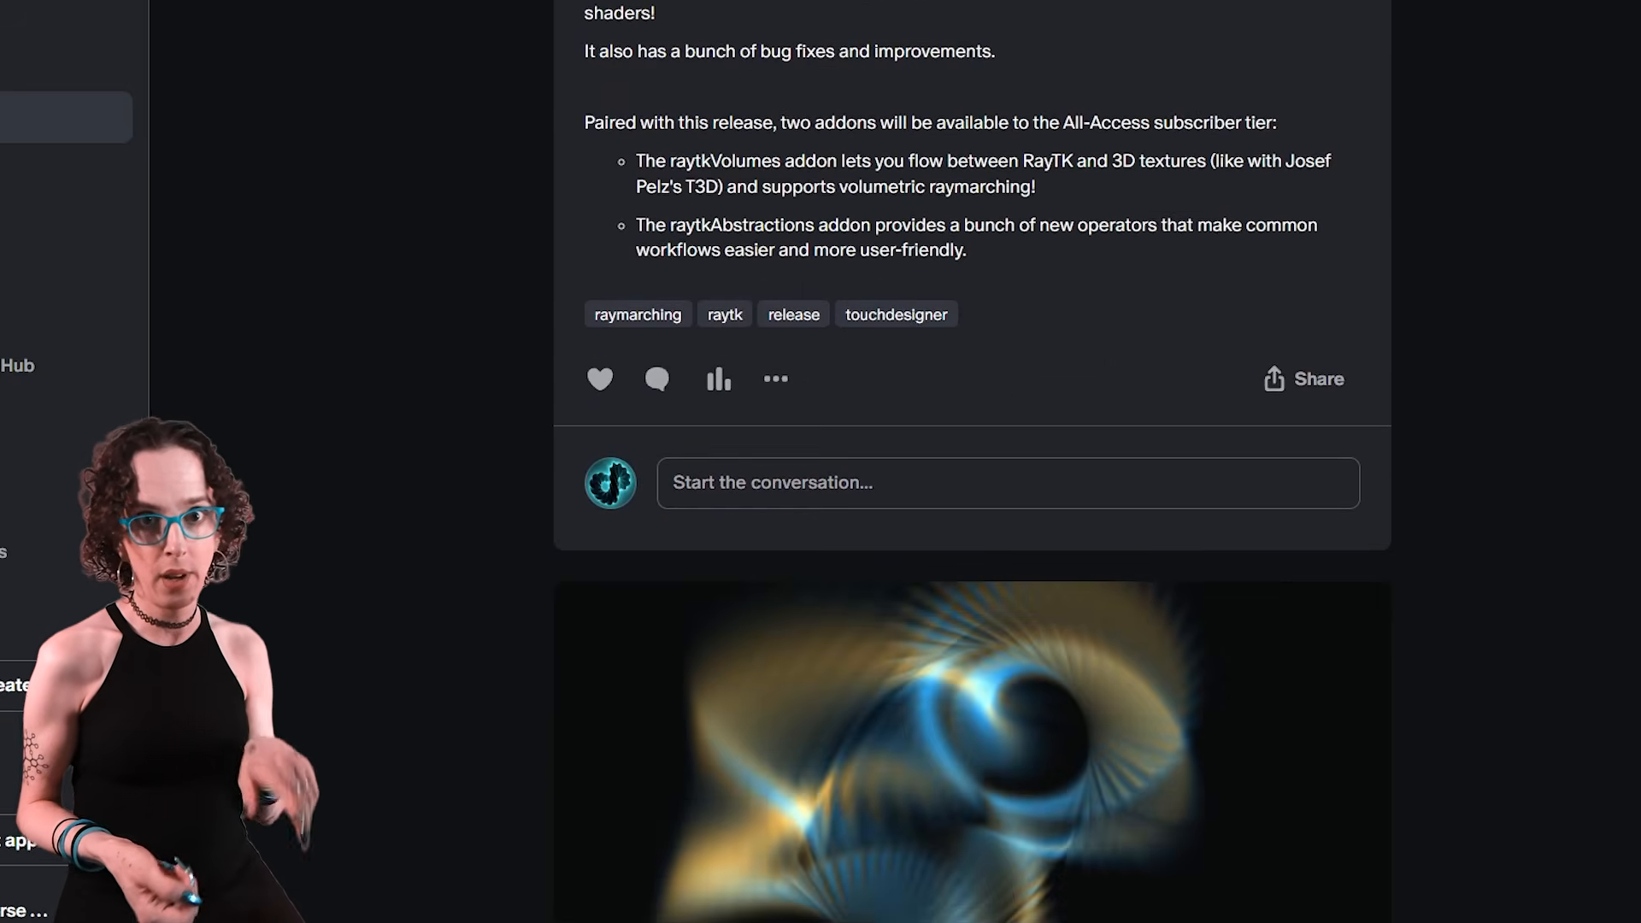
scroll(973, 461, "down", 20)
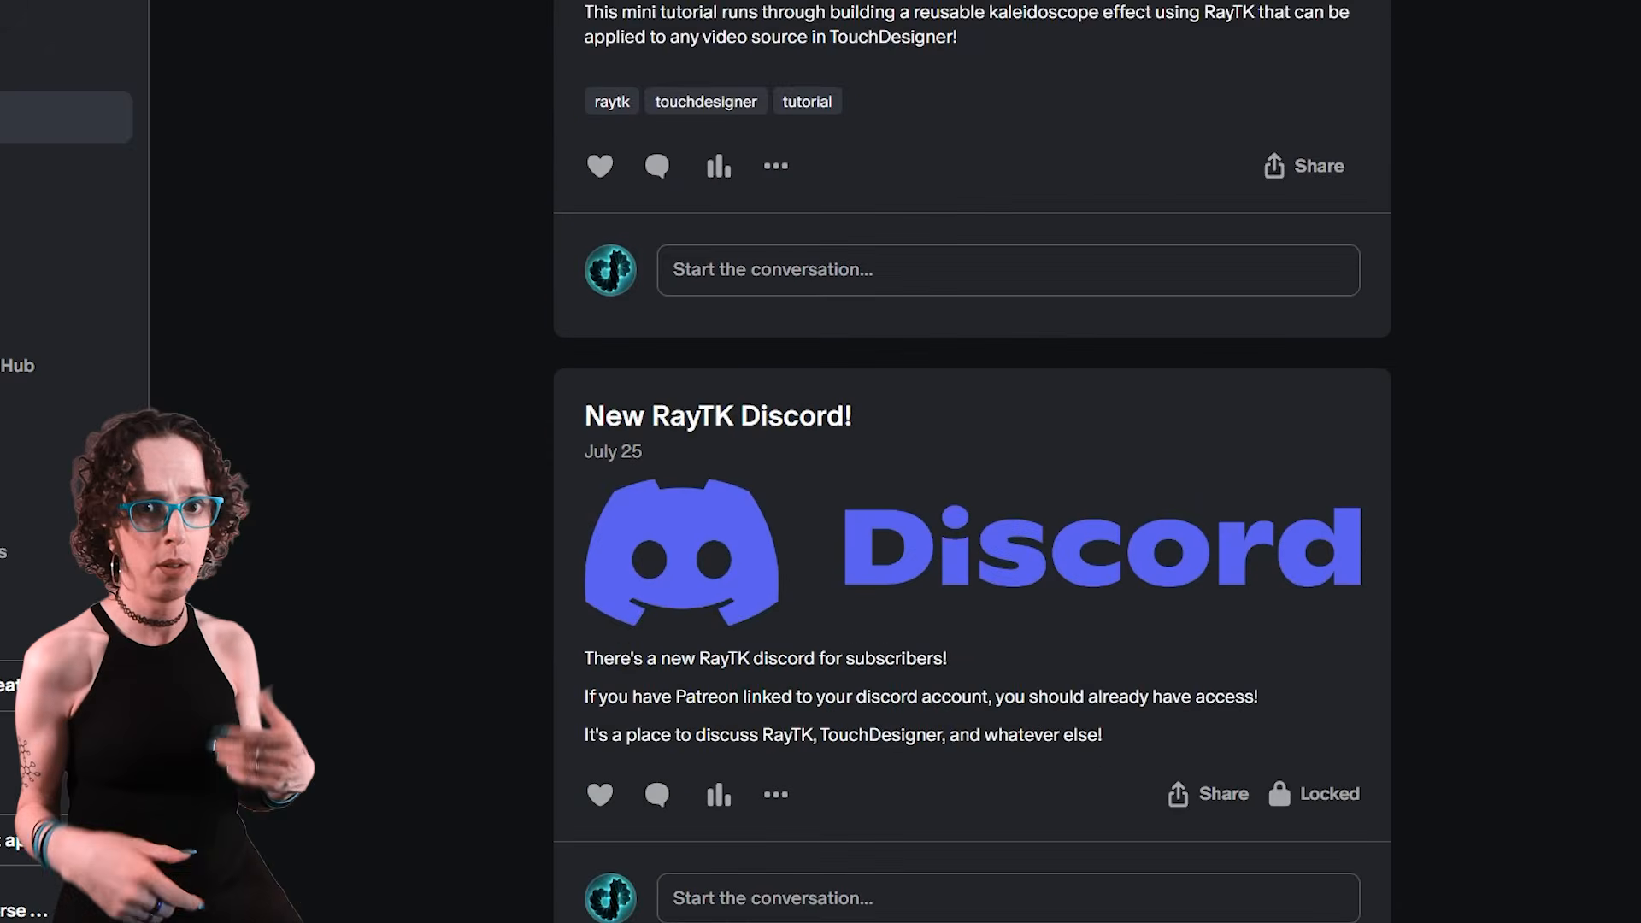
scroll(973, 462, "down", 5)
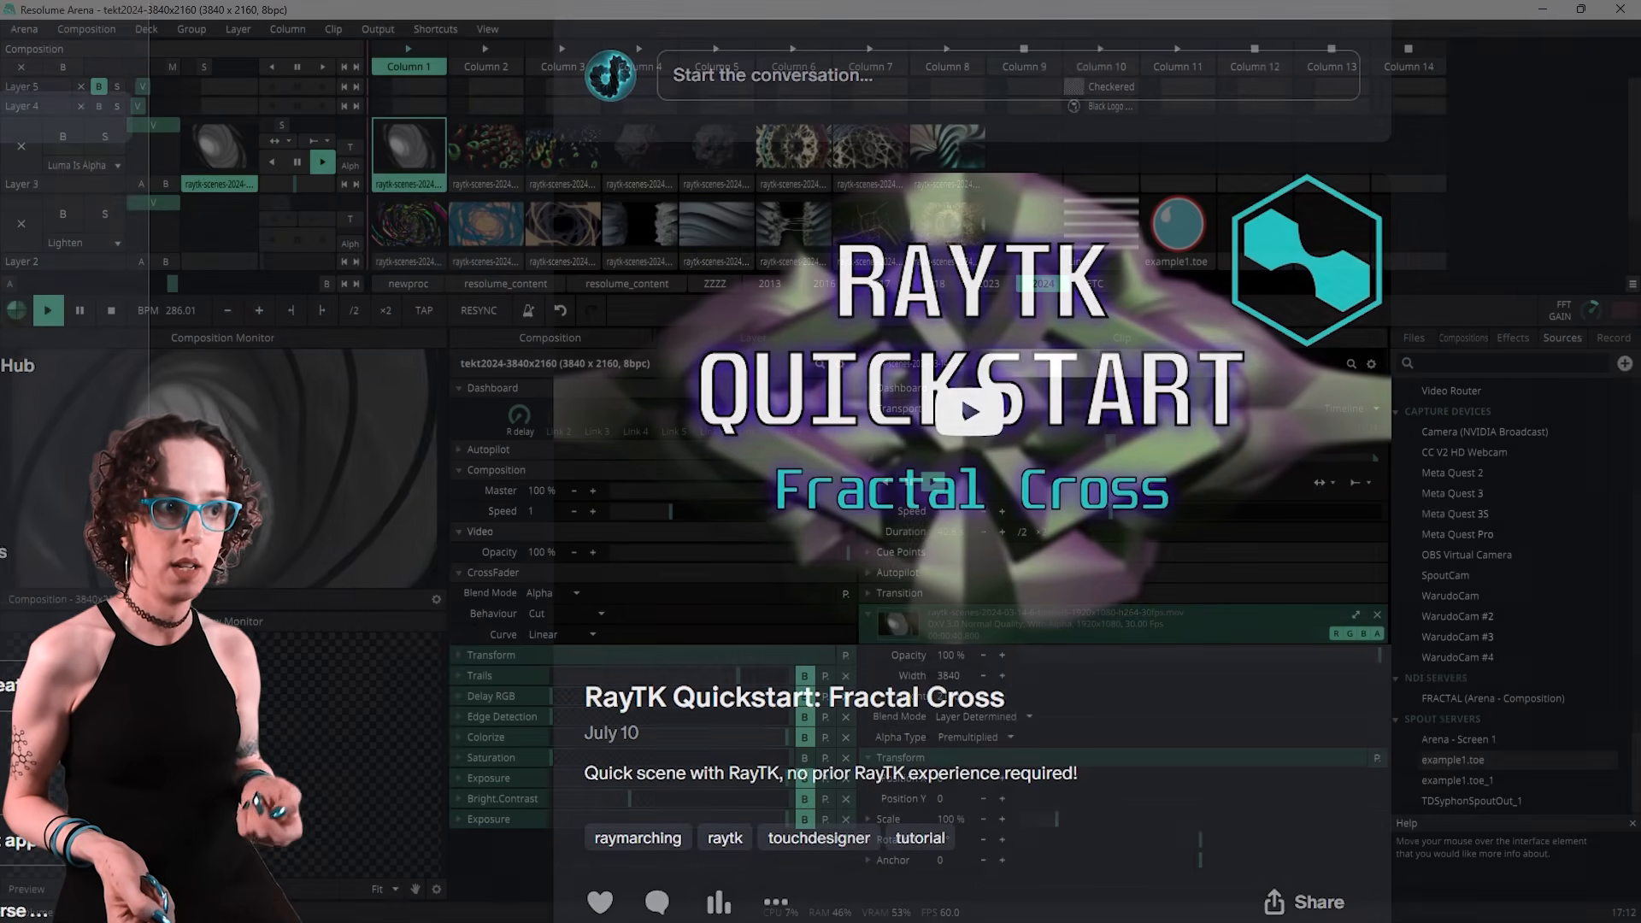